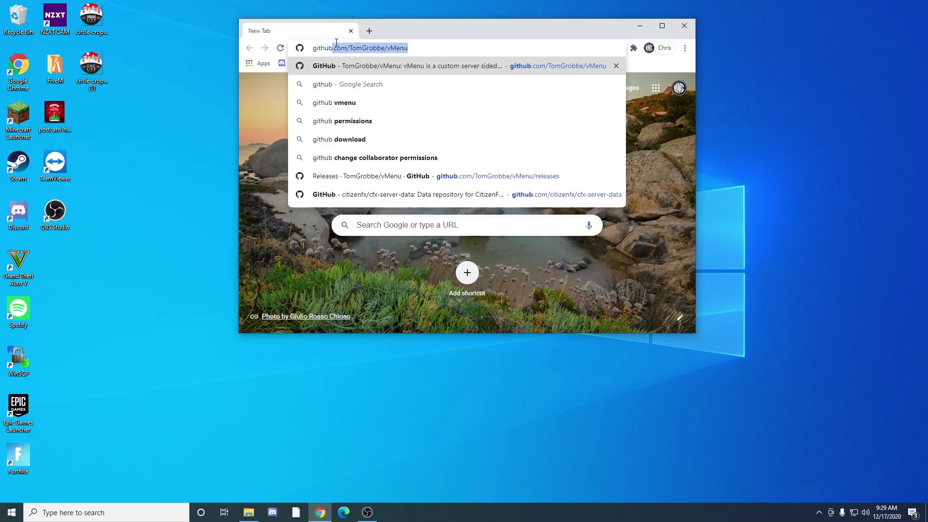
Open the vMenu repository on GitHub in a maximized browser window and go to its releases page.
key(Return)
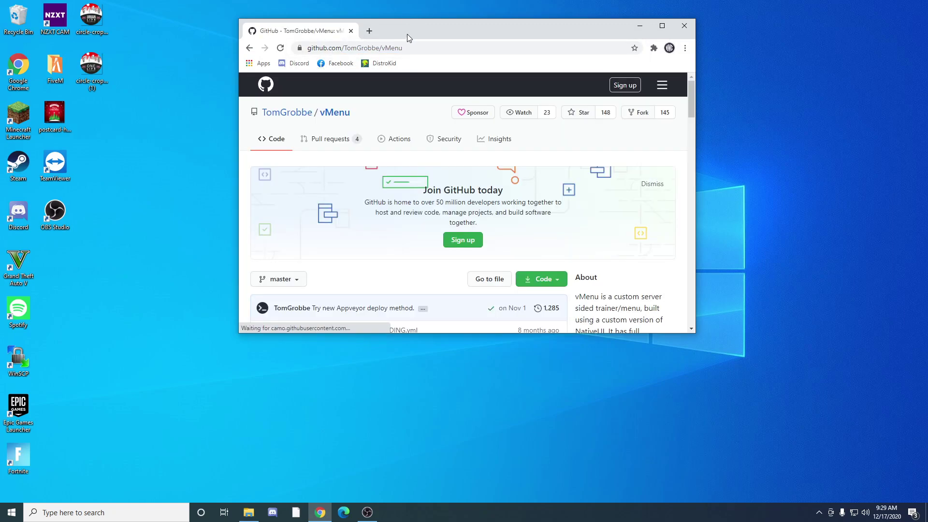
double_click(408, 33)
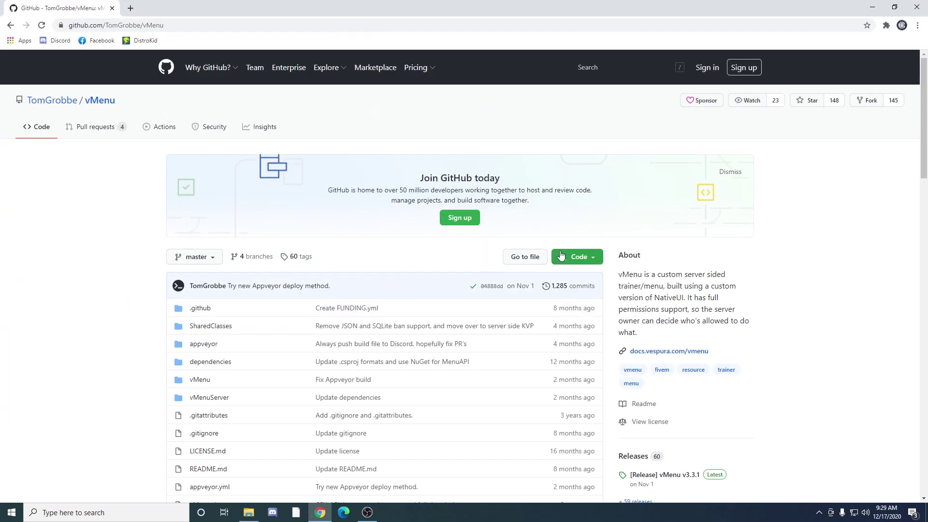
scroll(645, 361, down, 2)
click(641, 357)
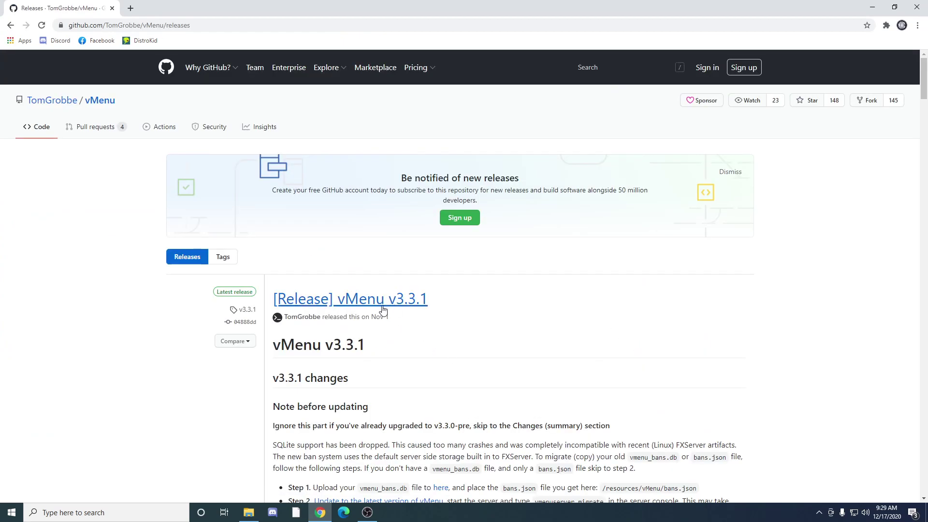
Download vMenu-v3.3.1.zip from the latest release's assets and open the archive in a non-maximized File Explorer window.
scroll(389, 333, down, 15)
scroll(392, 334, down, 1)
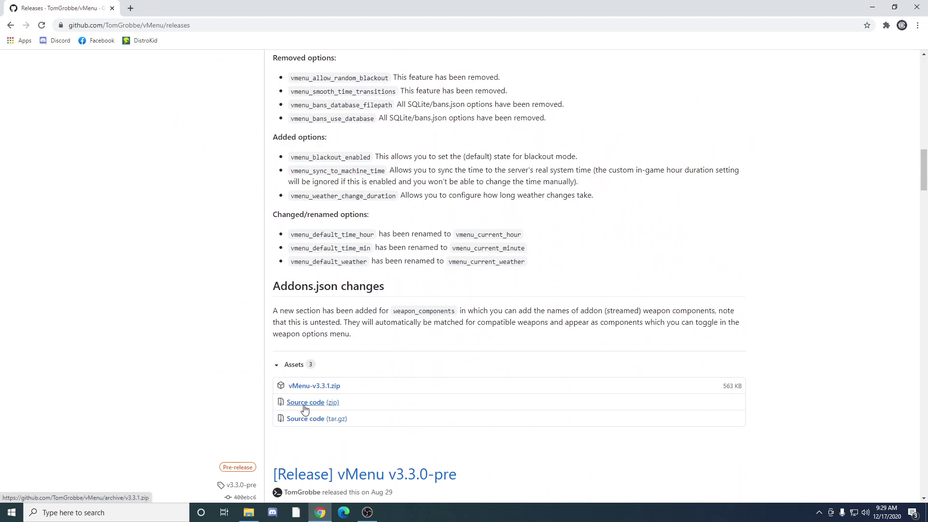
click(309, 386)
key(super+Down)
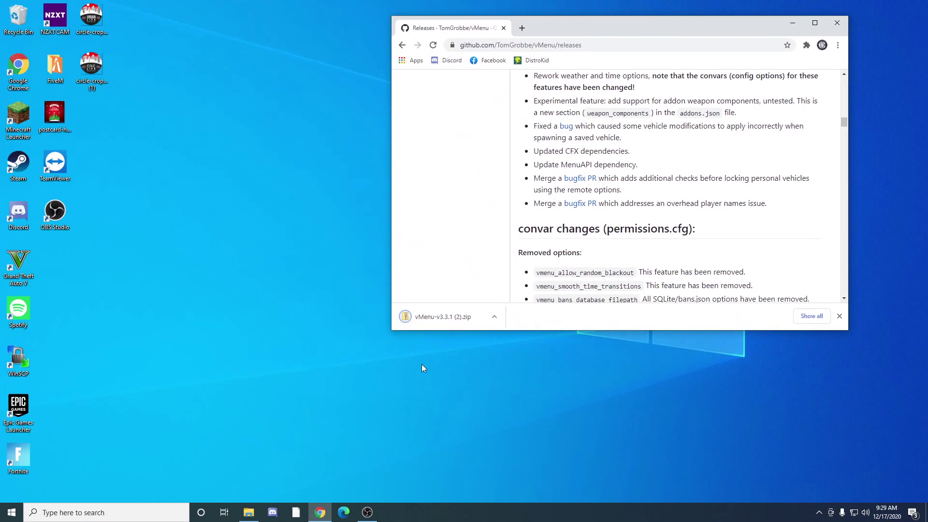
click(462, 317)
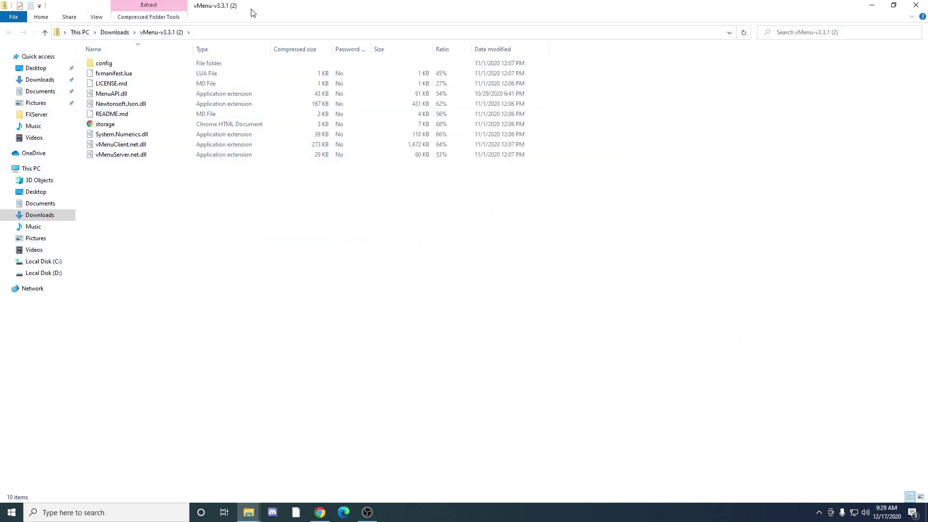
double_click(251, 13)
Open the D:\FXServer\resources folder in a second File Explorer window.
right_click(249, 512)
click(264, 461)
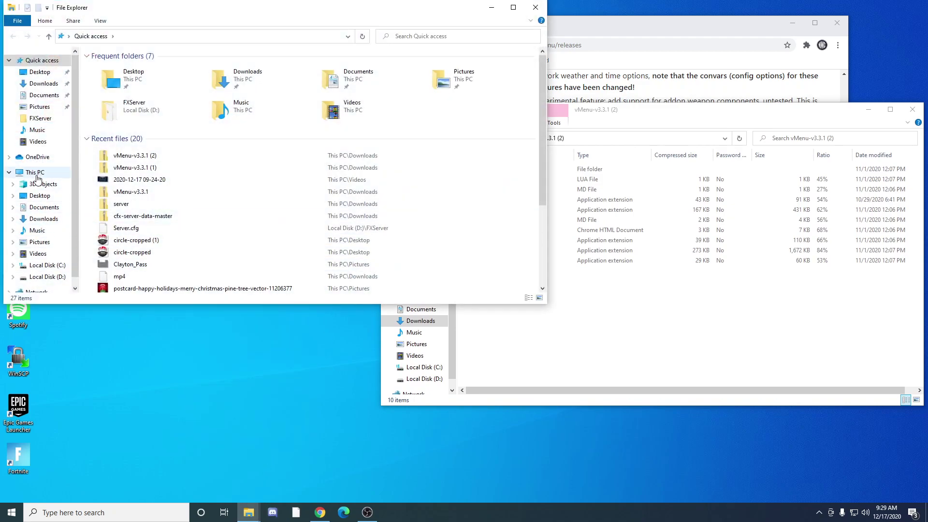
click(34, 173)
double_click(287, 169)
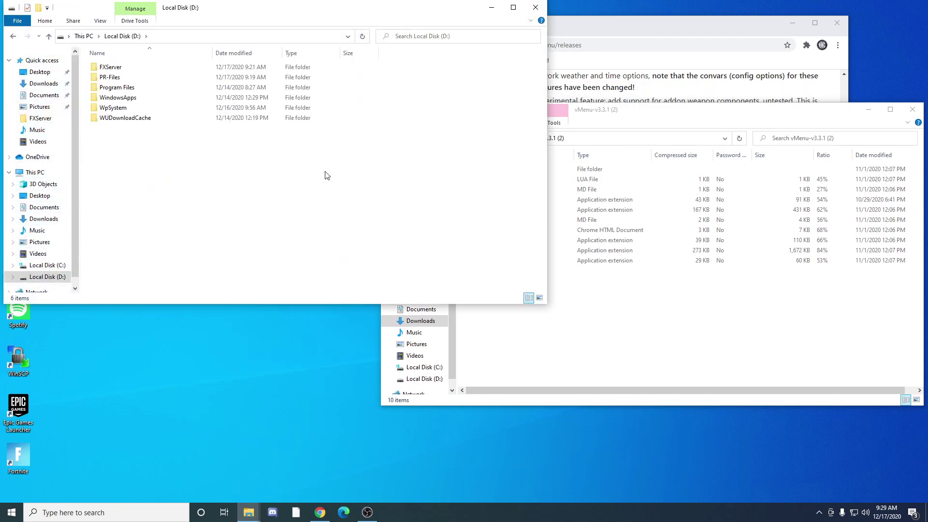
double_click(266, 68)
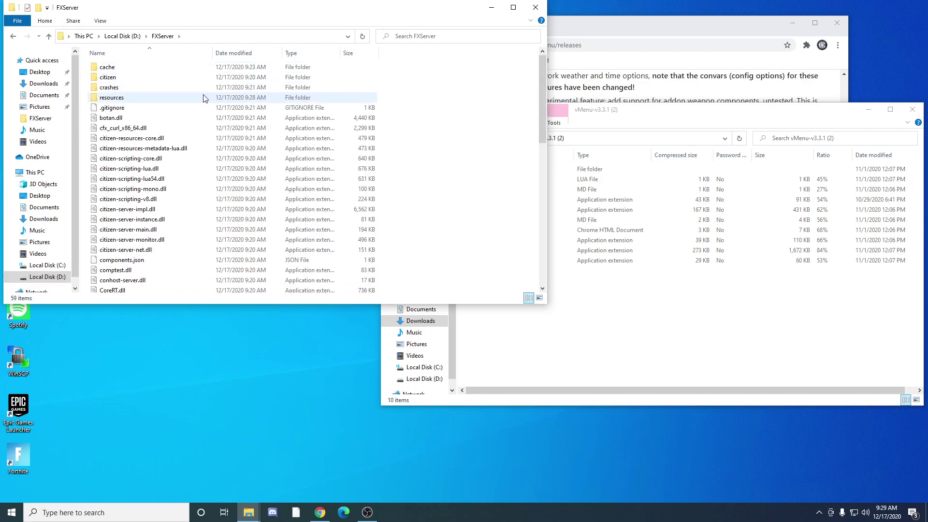
double_click(121, 98)
Create a folder named vMenu in resources, copy all files from the downloaded archive into it, and close the archive window.
right_click(105, 195)
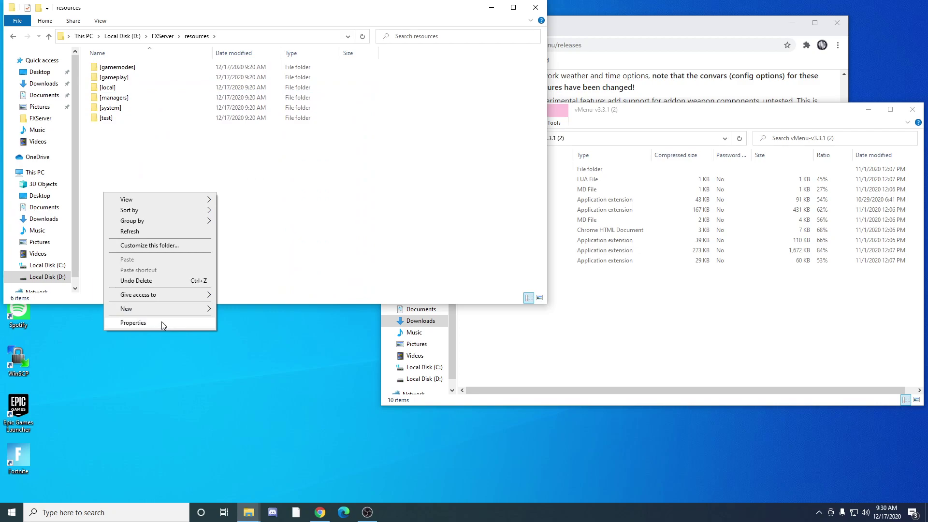
mouse_move(160, 314)
click(222, 310)
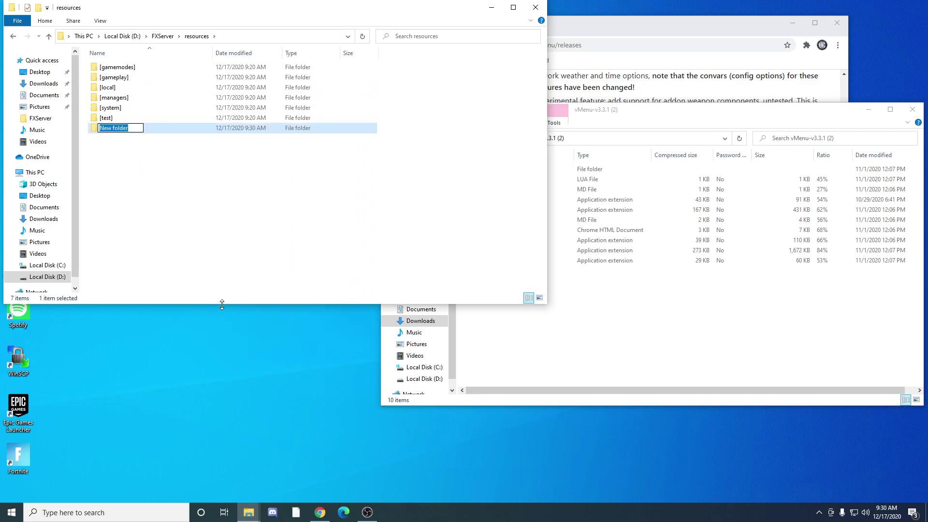
text(vMenu)
click(256, 288)
drag(571, 295, 108, 129)
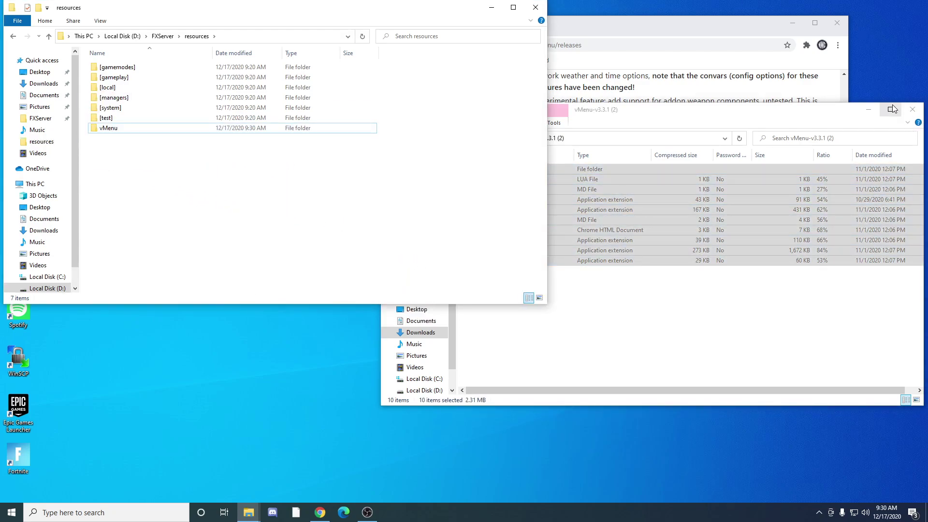
click(912, 110)
Open Server.cfg from the FXServer folder in Notepad++.
click(162, 36)
scroll(183, 256, down, 12)
click(136, 165)
right_click(135, 165)
click(162, 182)
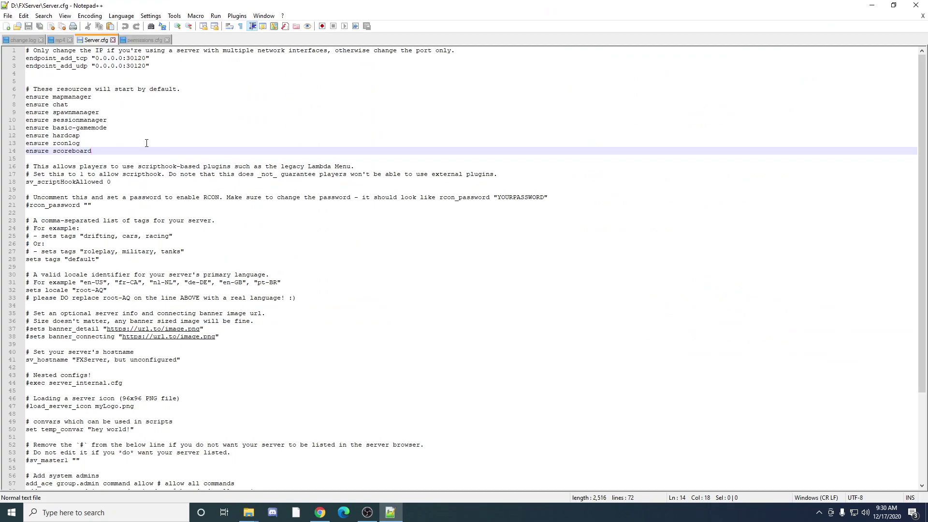
Add the line "ensure vMenu" below "ensure scoreboard", save Server.cfg and close the editor.
key(Return)
text(ensure v)
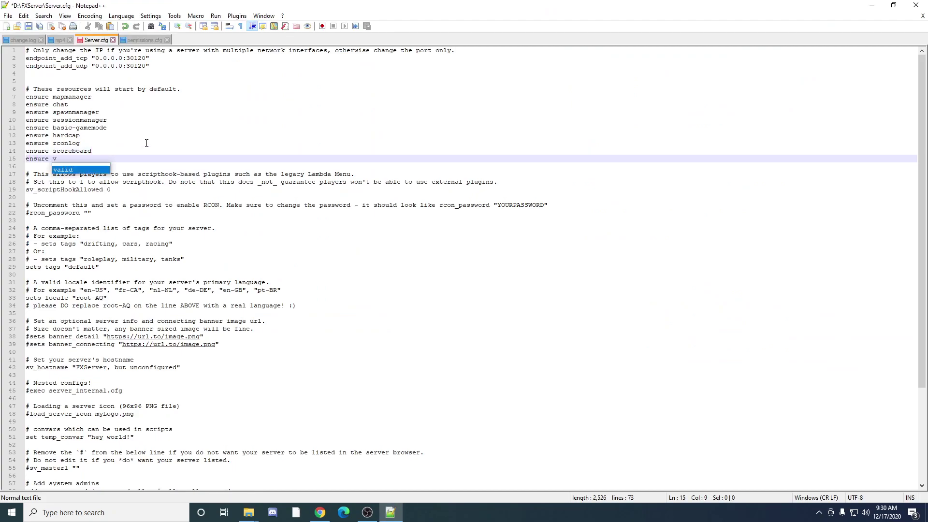
text(m)
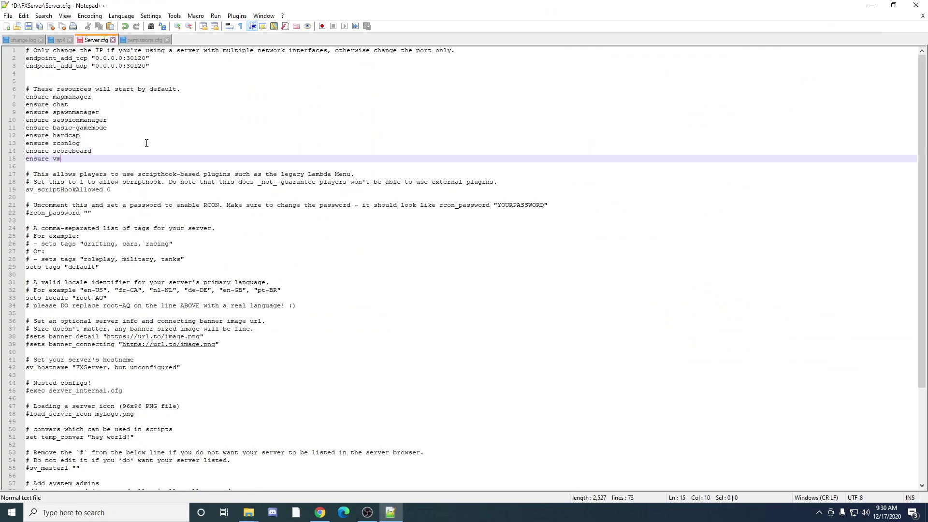
key(ctrl+s)
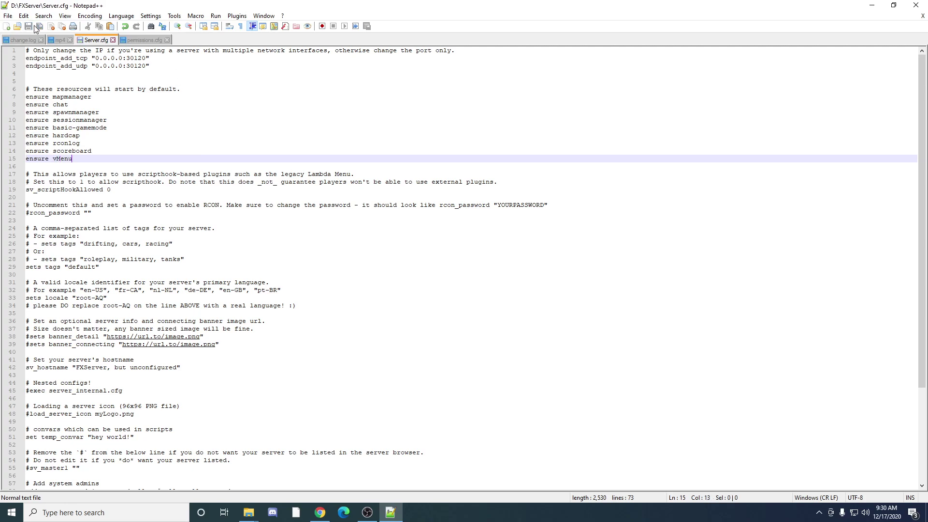
click(916, 5)
Go to the config folder inside resources\vMenu and copy its full path.
scroll(297, 256, up, 3)
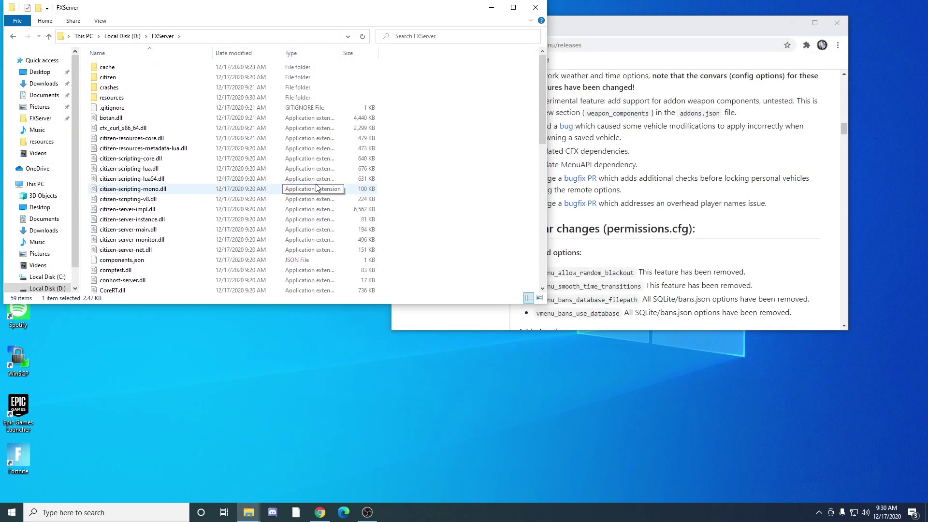
double_click(223, 95)
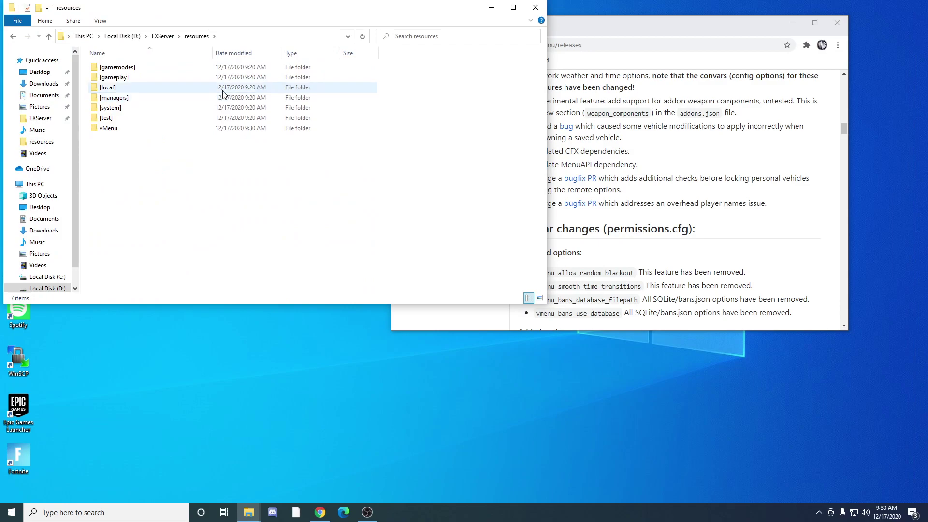
double_click(208, 128)
double_click(176, 68)
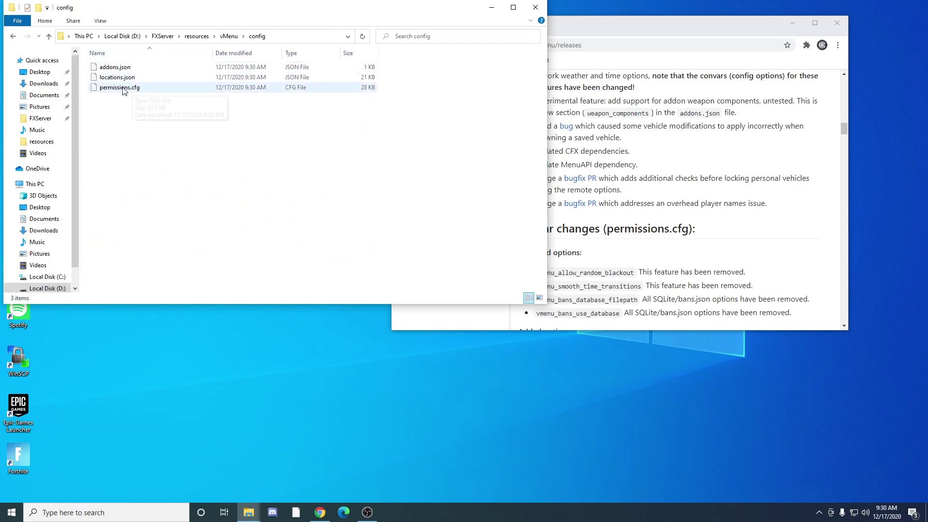
click(117, 38)
key(ctrl+c)
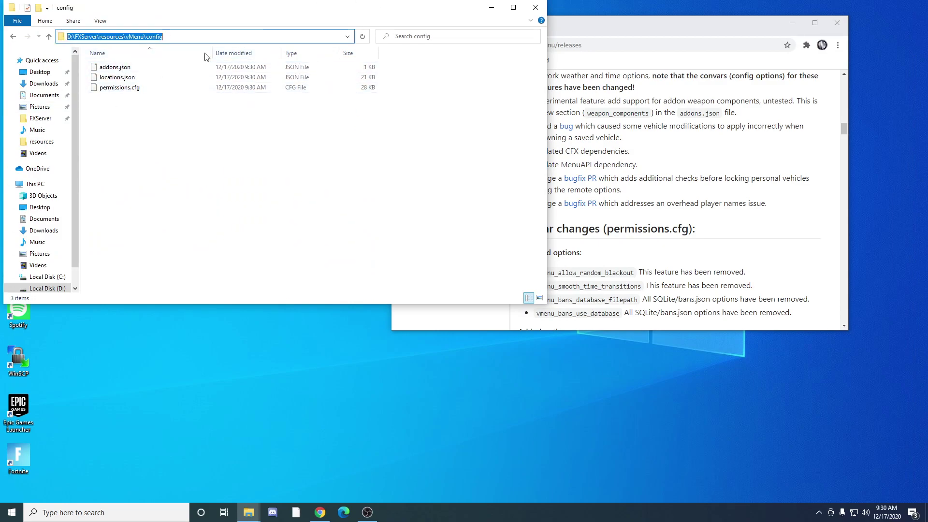
click(169, 127)
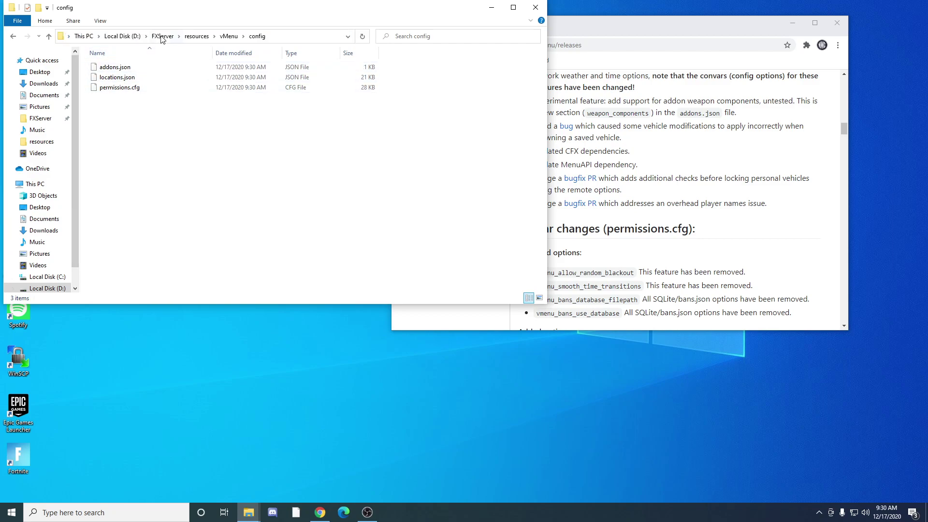
Return to the FXServer folder and reopen Server.cfg in Notepad++.
click(163, 36)
scroll(130, 175, down, 12)
right_click(125, 165)
click(162, 193)
Insert "exec D:\FXServer\resources\vMenu\config\permissions.cfg" between the endpoint lines and the resource list, save Server.cfg and close the editor.
click(103, 78)
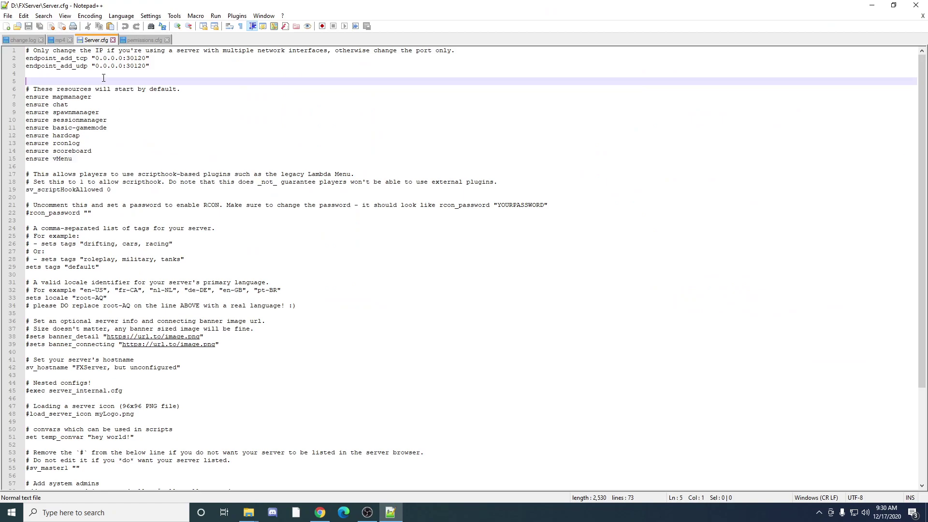
click(112, 72)
key(Return)
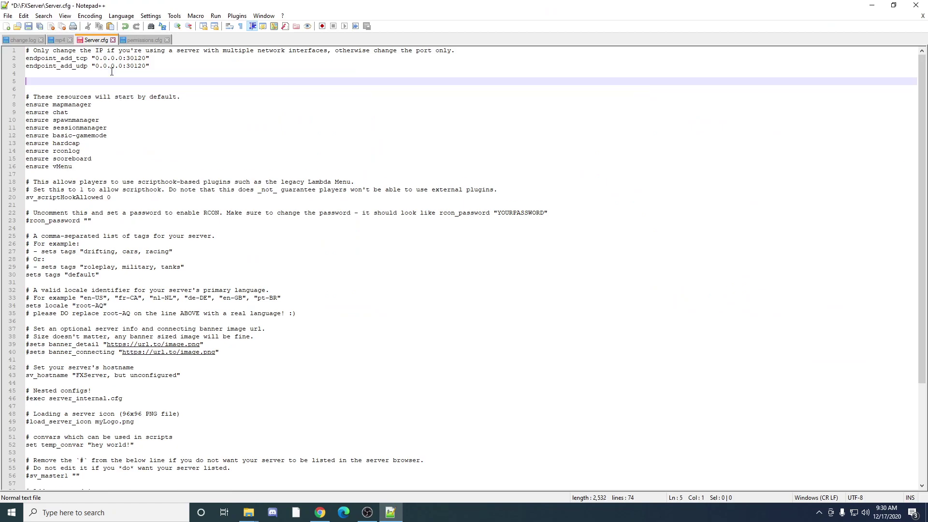
text(exec)
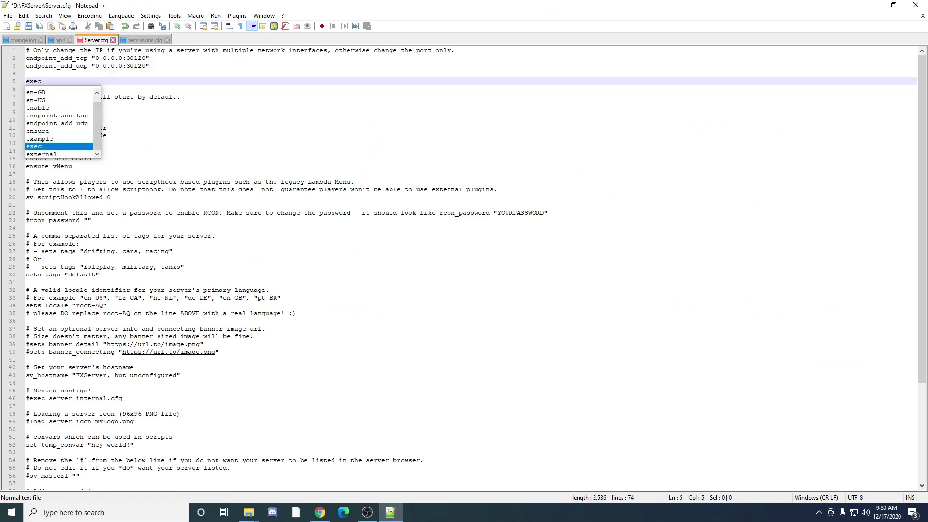
key(ctrl+v)
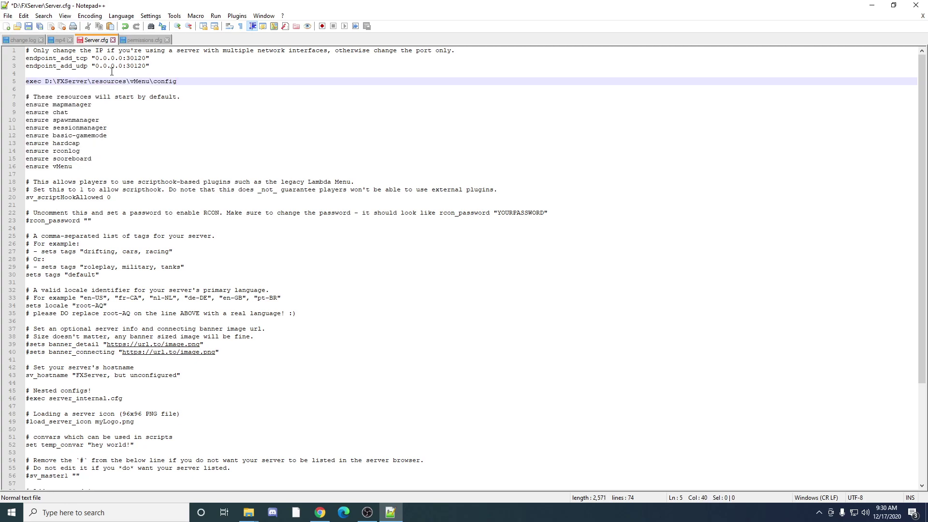
text(\permissions.cfg)
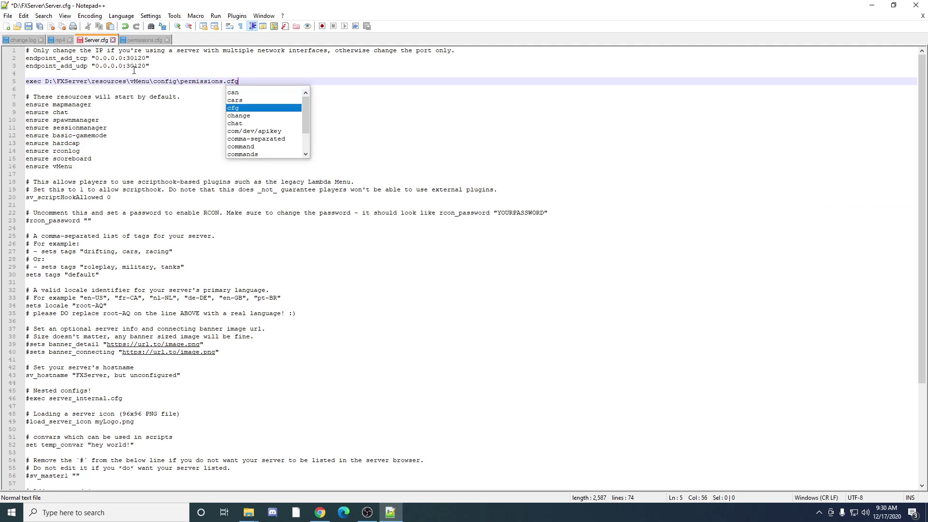
click(129, 81)
click(40, 28)
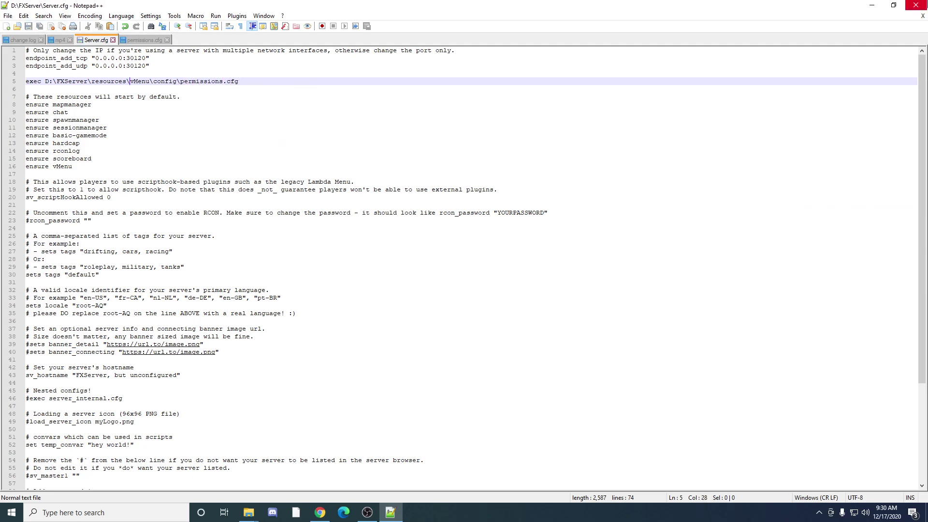
click(916, 5)
Open permissions.cfg from the resources\vMenu\config folder in Notepad++.
scroll(319, 200, up, 5)
double_click(220, 98)
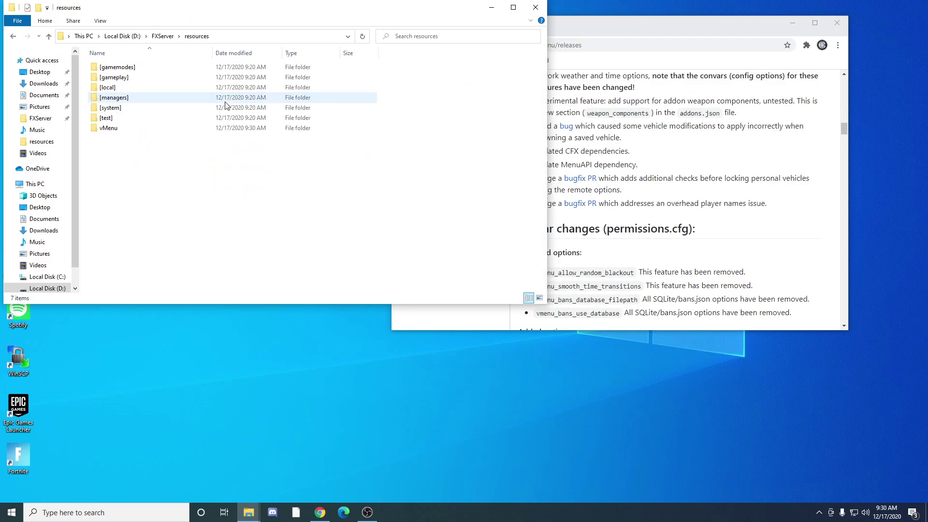
double_click(183, 128)
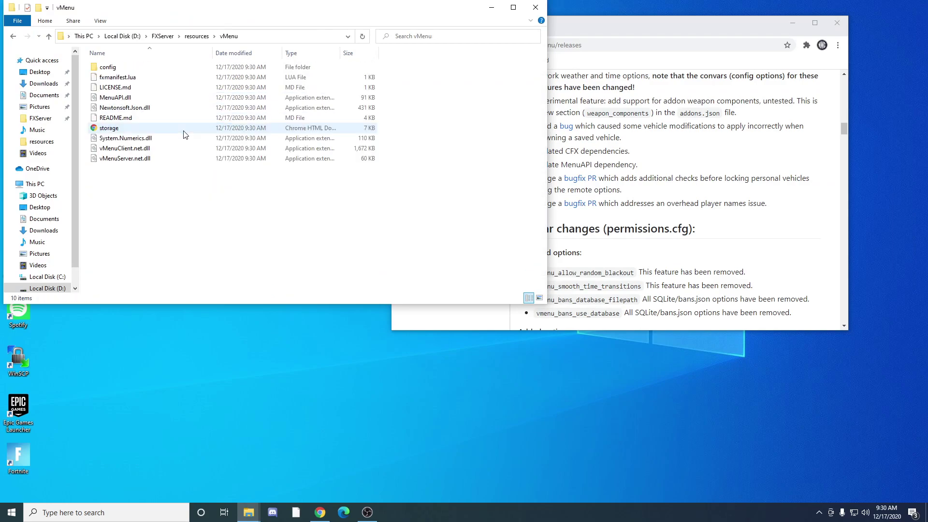
double_click(148, 66)
right_click(155, 93)
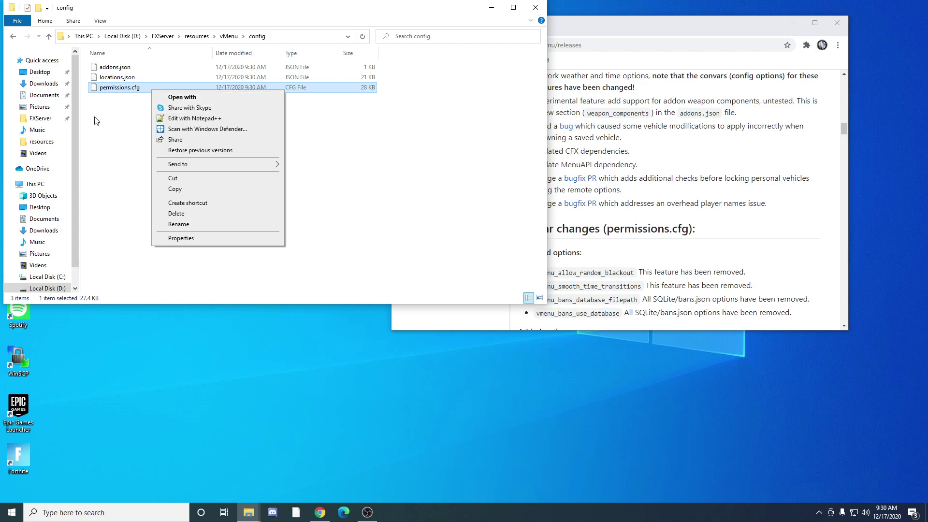
click(125, 119)
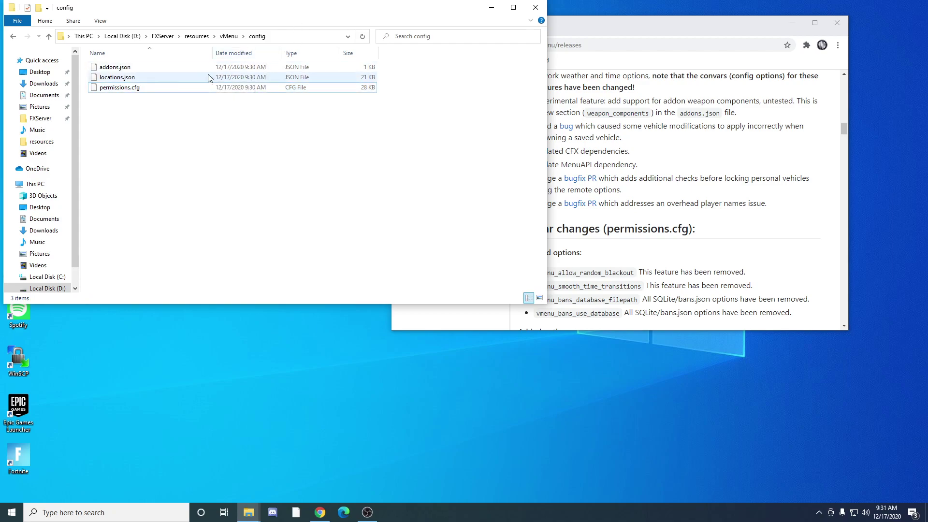
right_click(229, 84)
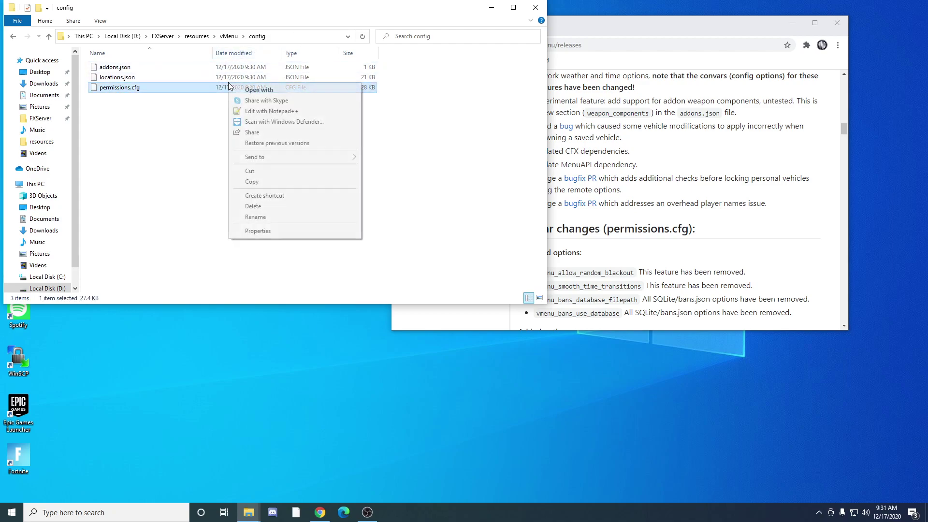
click(251, 112)
In the Vehicle Options Menu section of permissions.cfg, change builtin.everyone's vMenu.VehicleOptions.Menu and vMenu.VehicleOptions.All from allow to deny.
scroll(118, 315, up, 15)
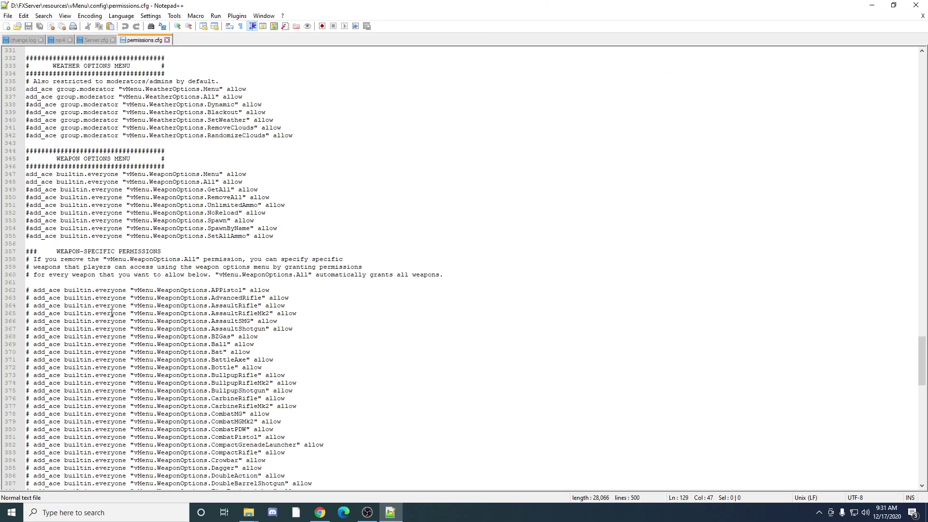
scroll(118, 315, up, 20)
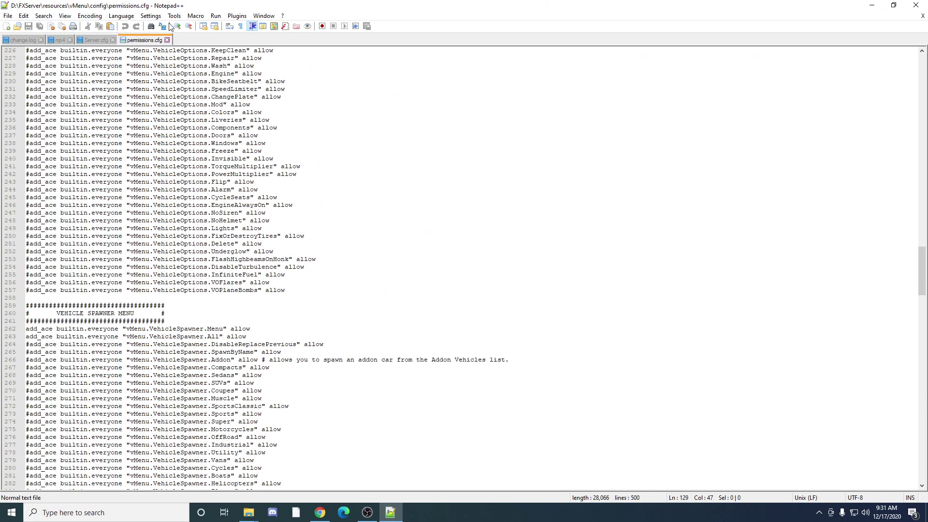
scroll(188, 317, up, 20)
scroll(188, 318, down, 16)
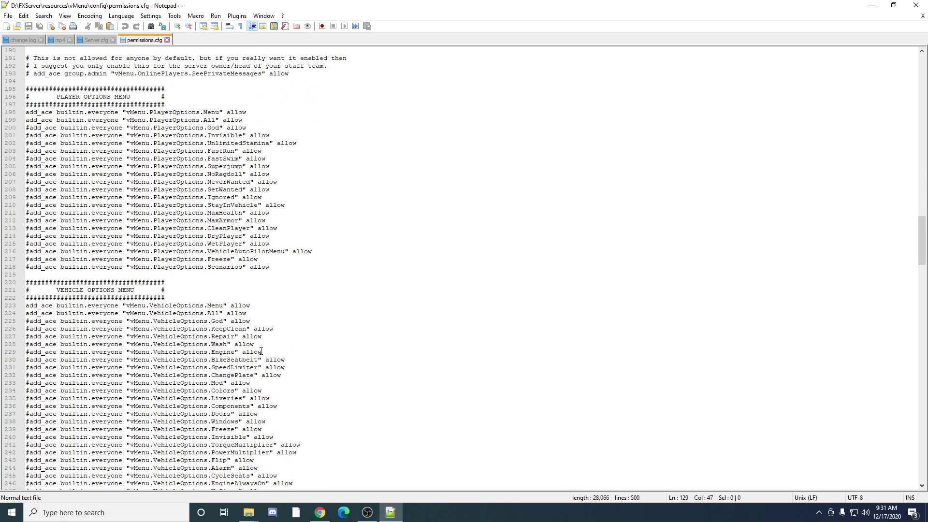
scroll(261, 352, down, 5)
scroll(198, 205, down, 1)
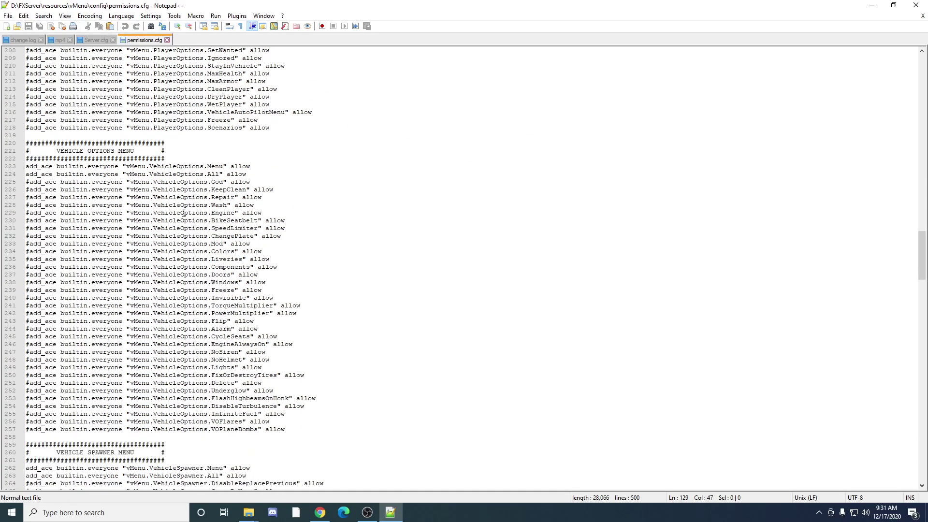
double_click(239, 166)
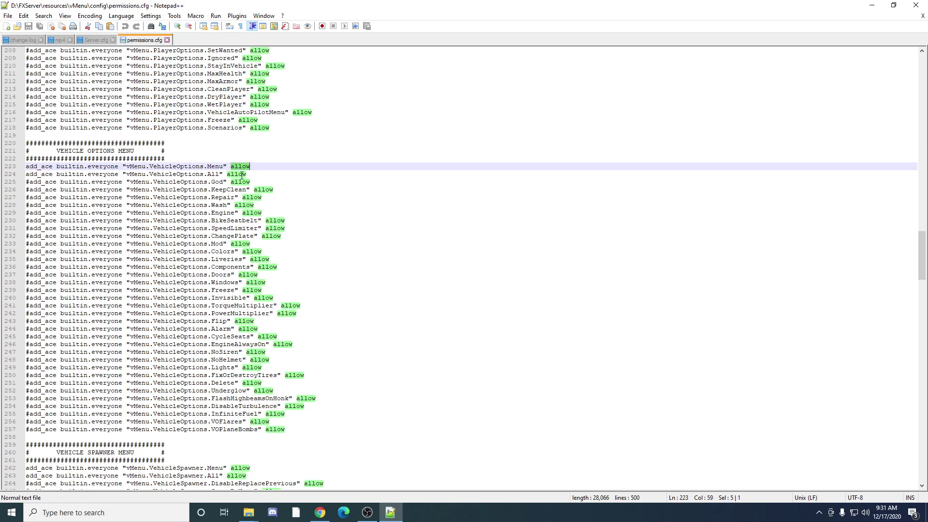
text(deny)
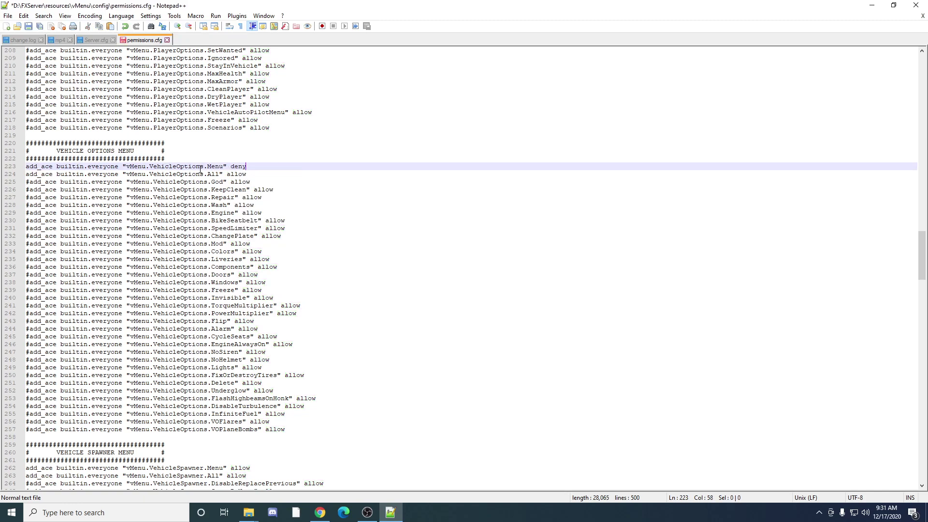
double_click(240, 174)
text(deny)
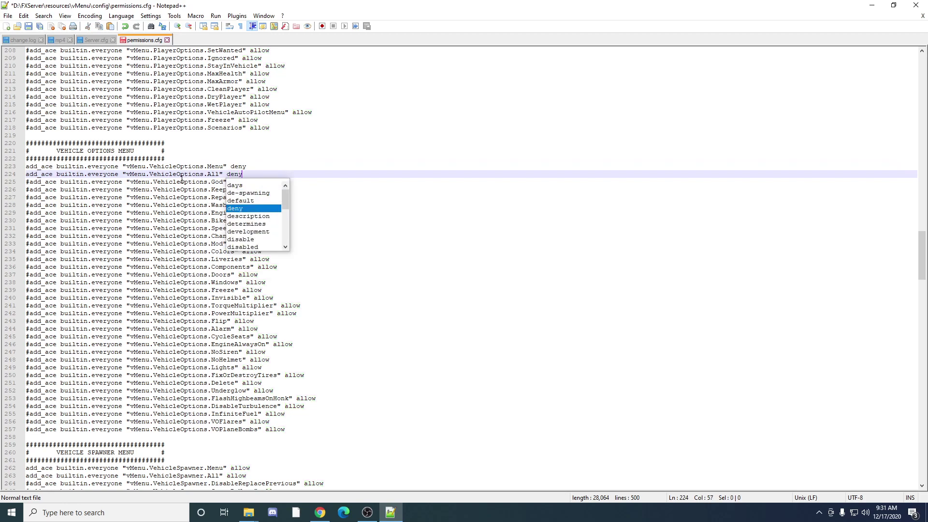
click(181, 181)
Switch to Chrome, open the Steam community profile page and copy the numeric Steam ID from its address.
scroll(137, 191, up, 20)
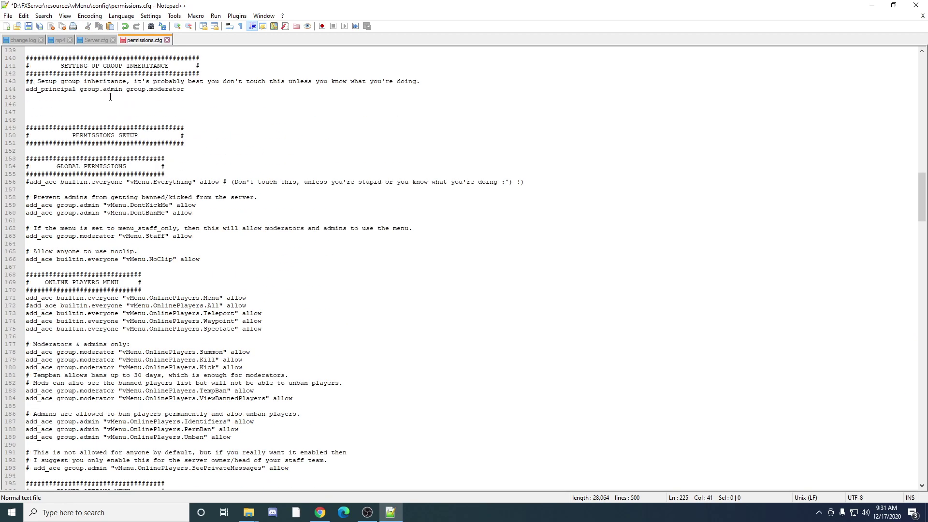
scroll(116, 232, up, 8)
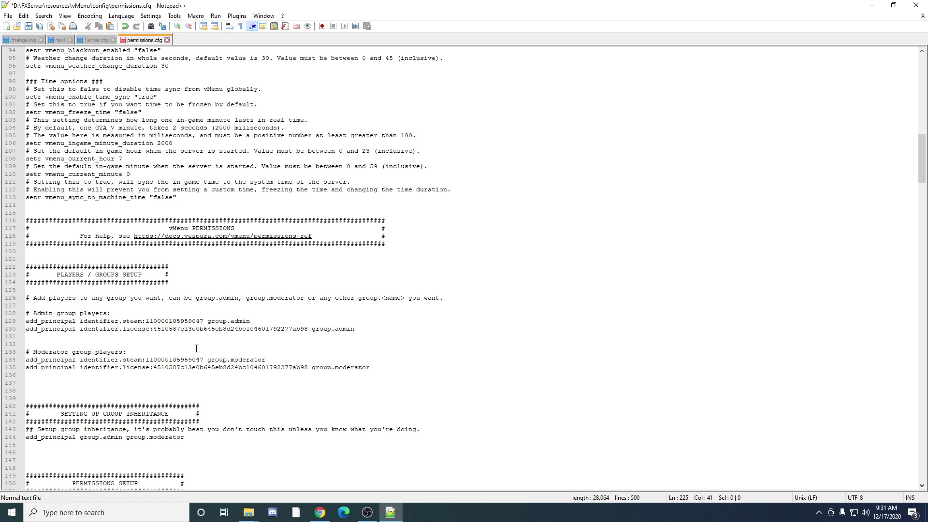
click(320, 512)
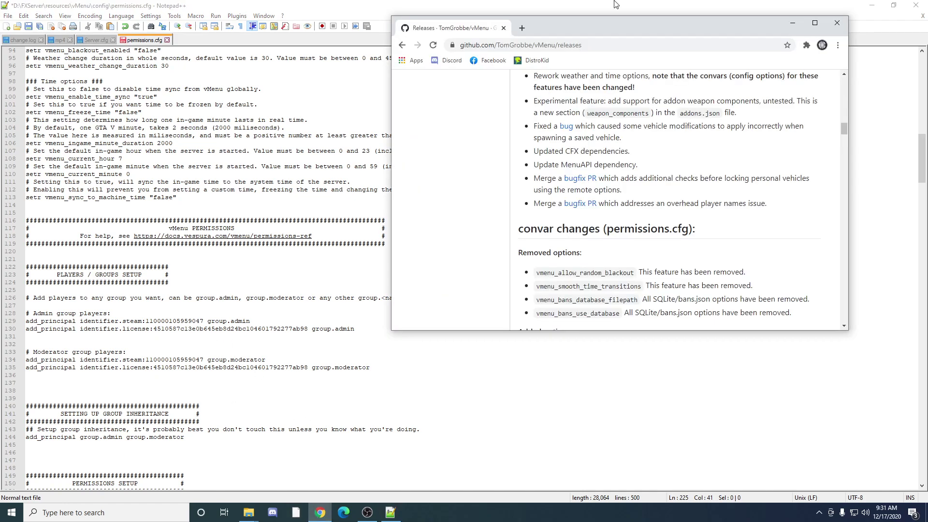
click(601, 44)
text(stea)
click(591, 190)
drag(614, 20, 575, 3)
double_click(187, 26)
key(ctrl+c)
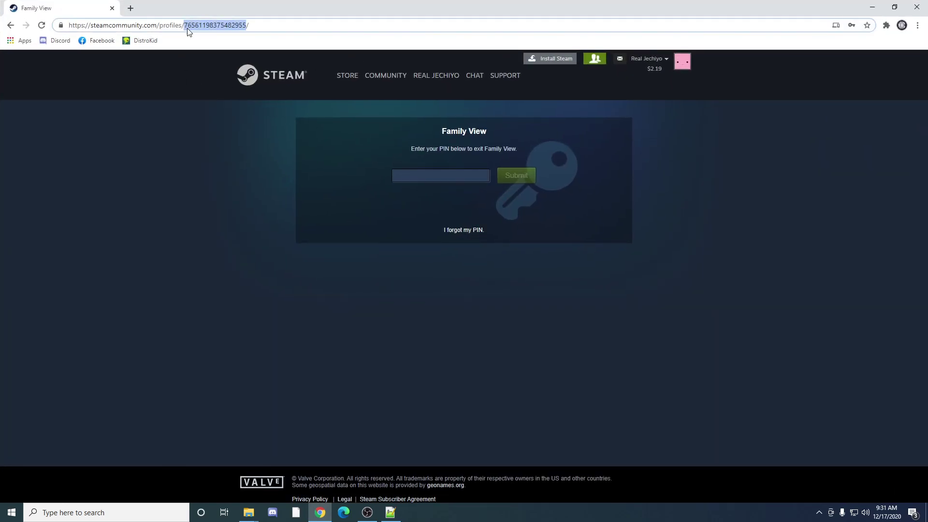
Search the web for "steam hex converter" and open the Decimal to Hexadecimal Converter on binaryhexconverter.com.
click(225, 25)
key(ctrl+a)
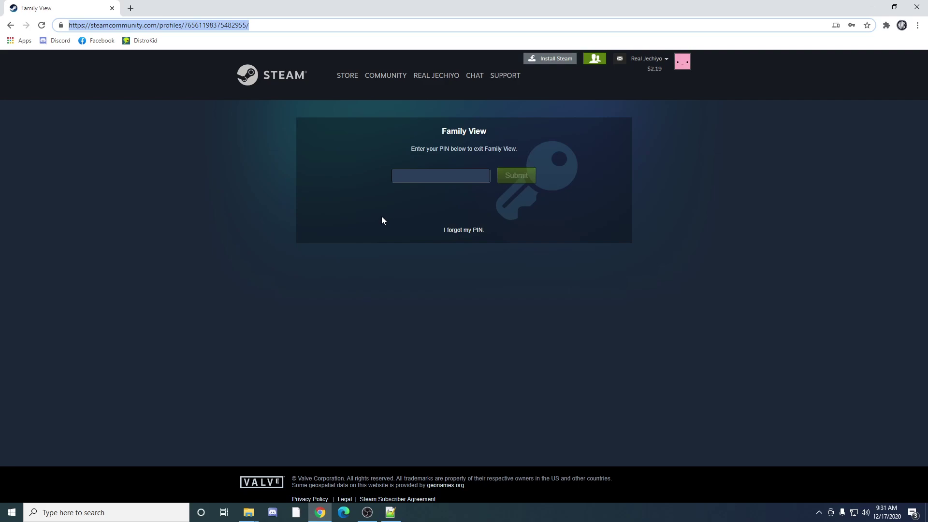
text(fam)
key(BackSpace)
key(BackSpace)
key(BackSpace)
text(steam hex)
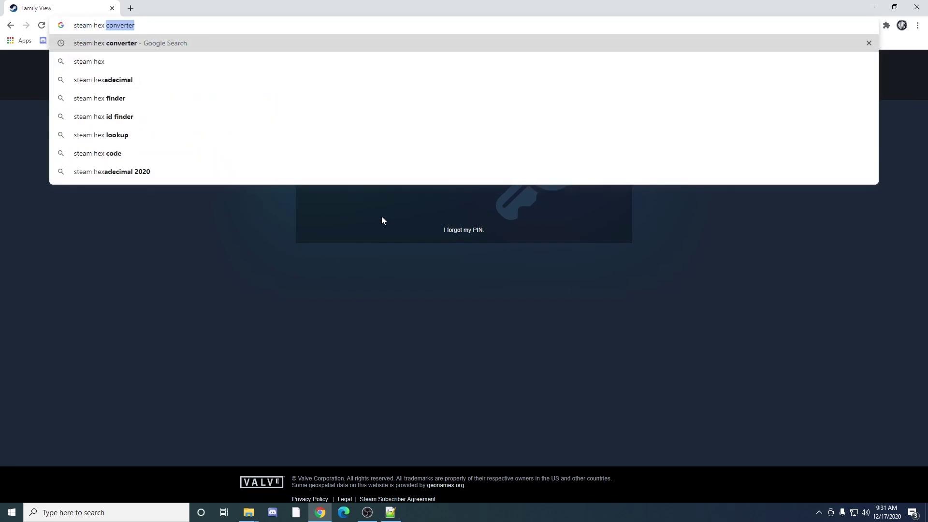
key(Return)
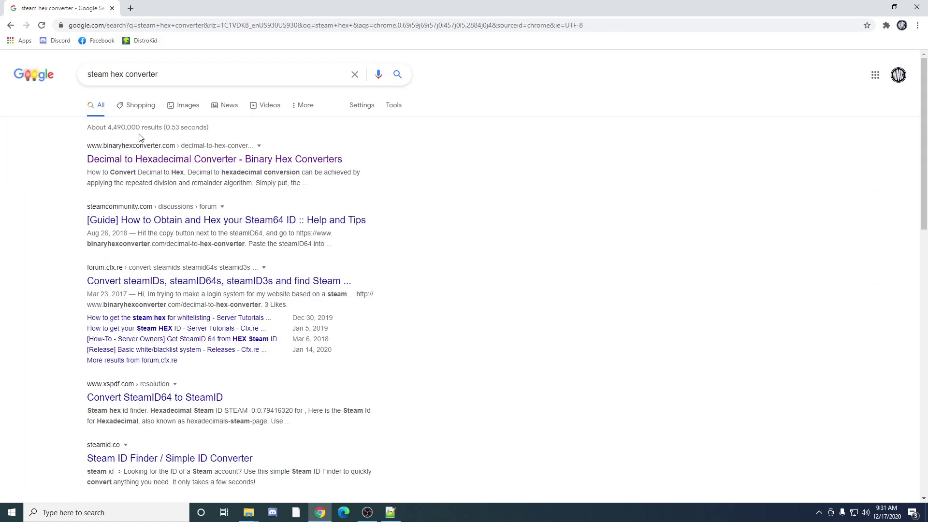
click(140, 159)
Convert the copied Steam ID from decimal to hexadecimal and copy the resulting hex value.
click(313, 236)
key(ctrl+v)
click(364, 236)
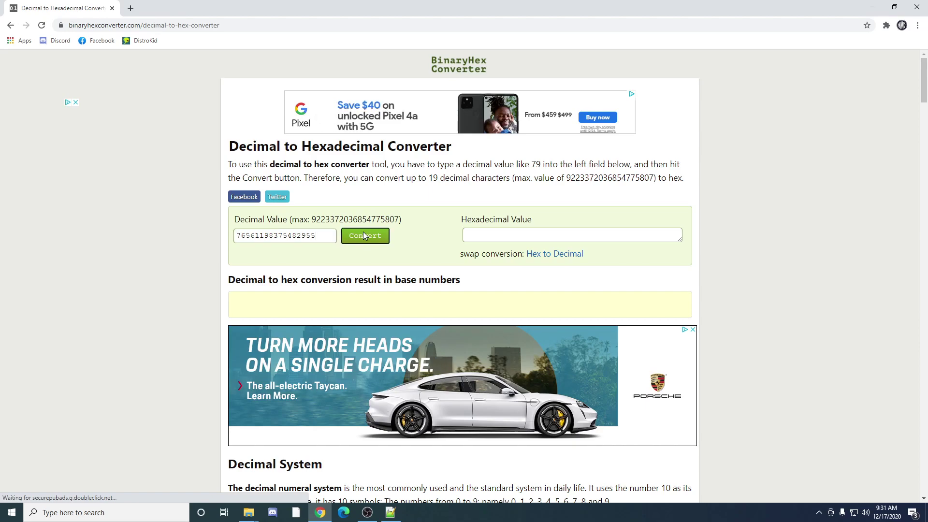
drag(527, 7, 527, 21)
double_click(620, 262)
key(ctrl+c)
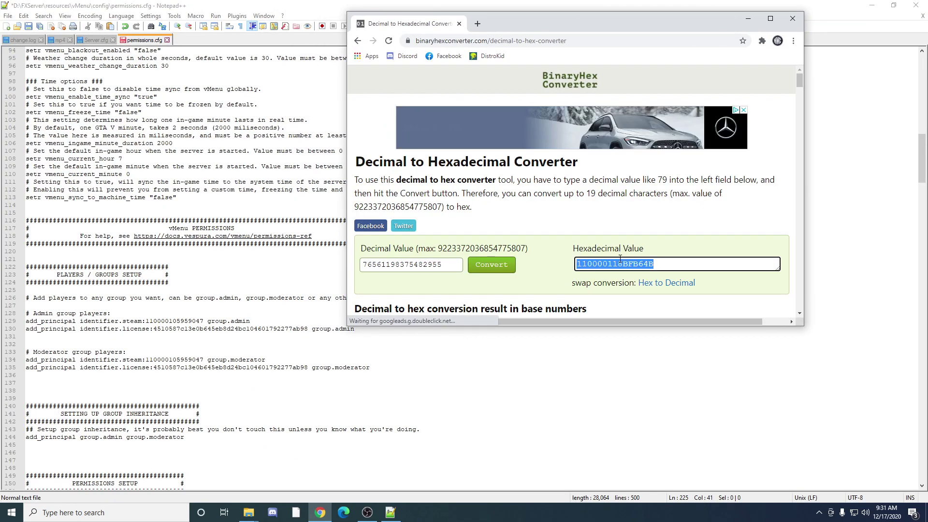
Back in permissions.cfg, replace the steam identifier on the group.admin line with the copied hex value.
click(196, 319)
double_click(192, 322)
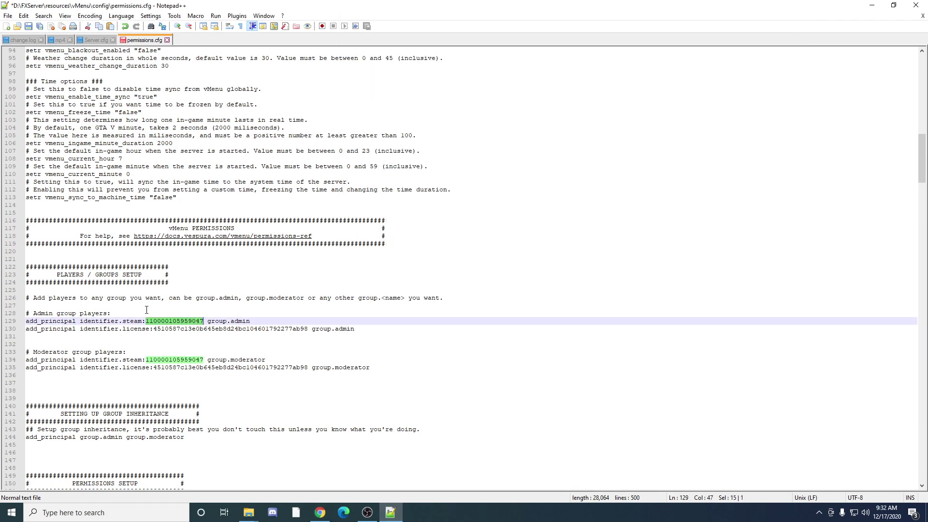
key(ctrl+v)
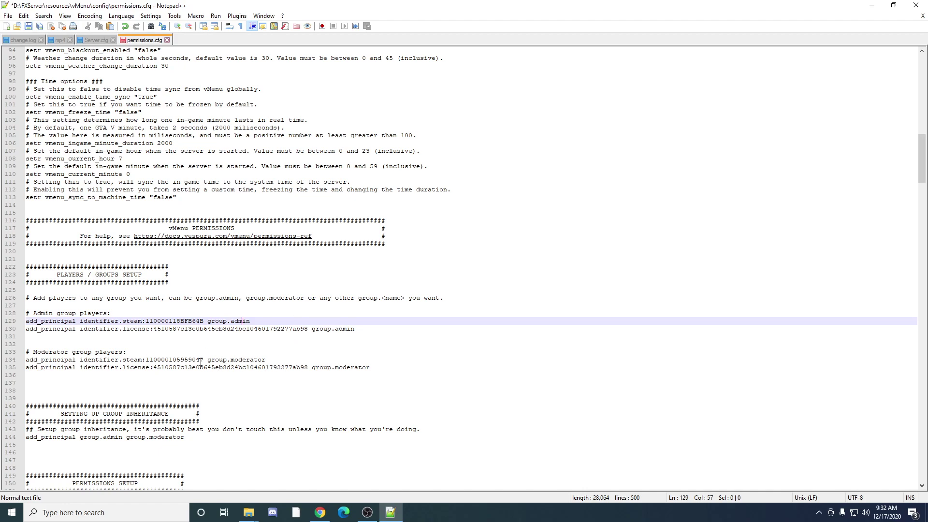
Look over the group and permission sections, save permissions.cfg and close Notepad++.
scroll(176, 353, up, 7)
scroll(179, 353, down, 7)
click(181, 355)
click(183, 344)
scroll(246, 349, down, 11)
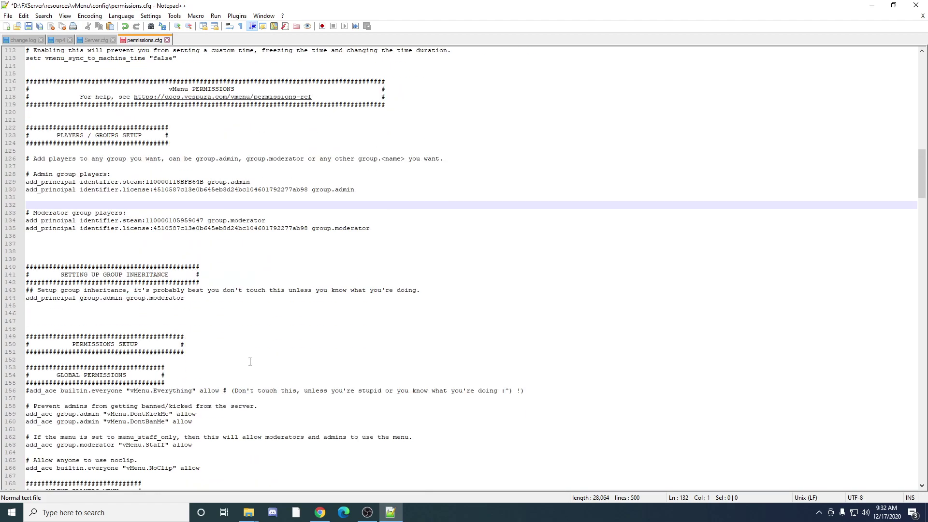
scroll(245, 349, up, 16)
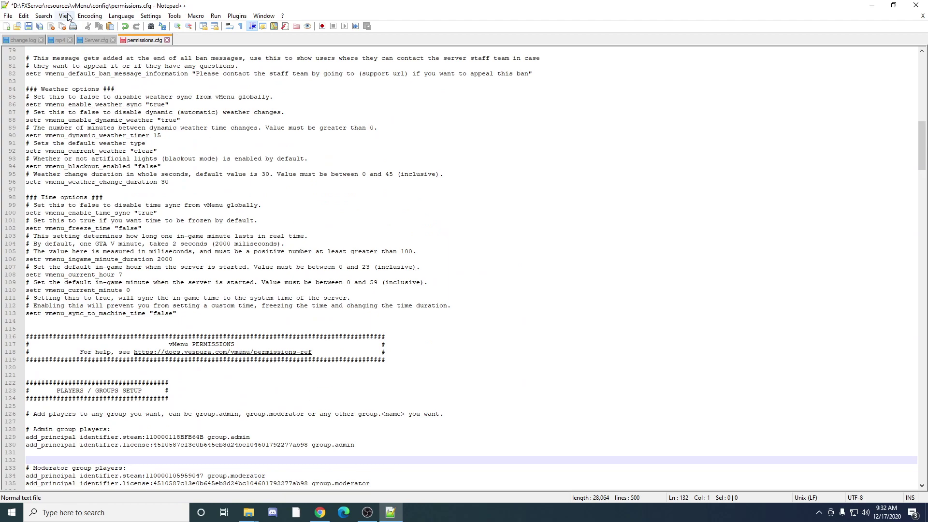
click(29, 26)
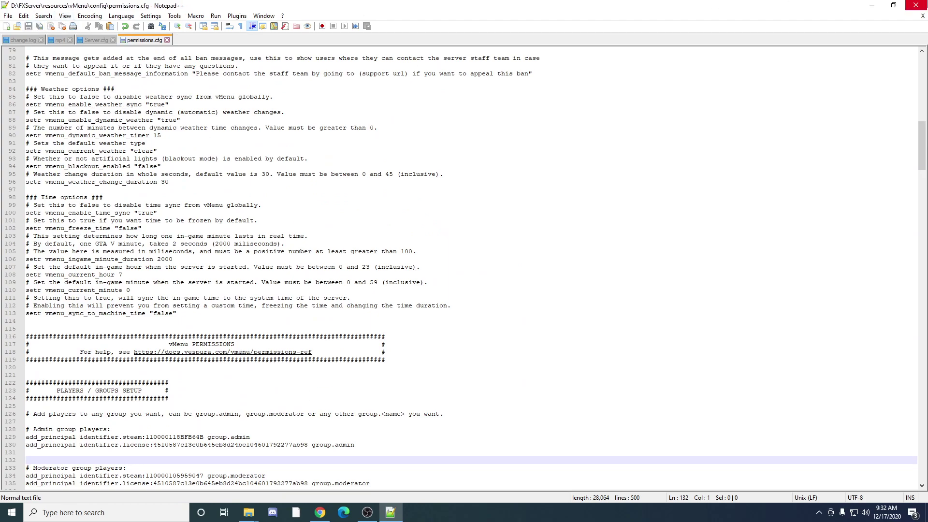
click(916, 5)
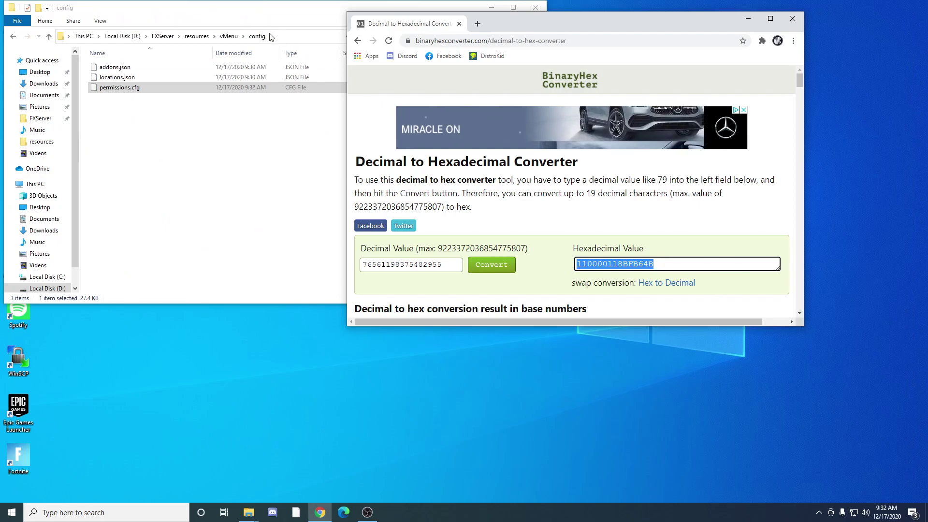
Close the browser, return to the FXServer folder and run the serverstarter batch file.
click(160, 36)
click(793, 18)
scroll(194, 232, down, 12)
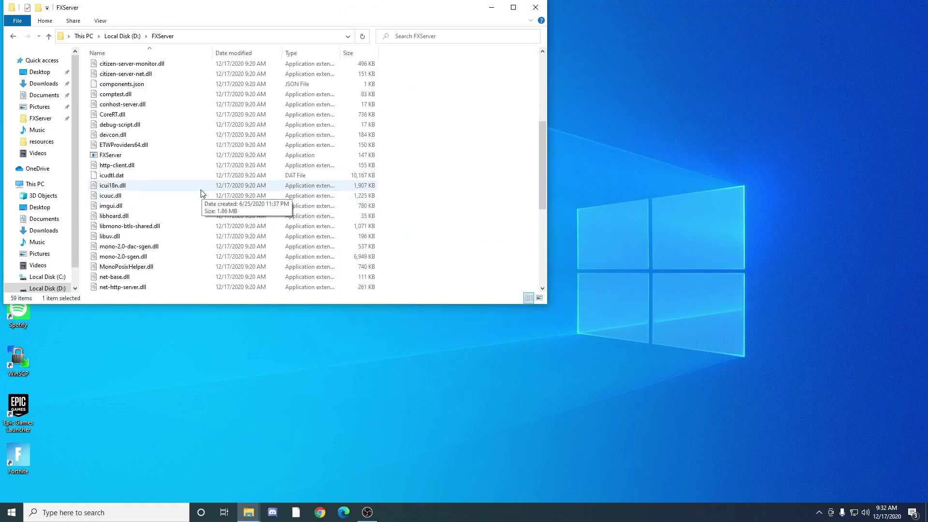
scroll(191, 263, down, 1)
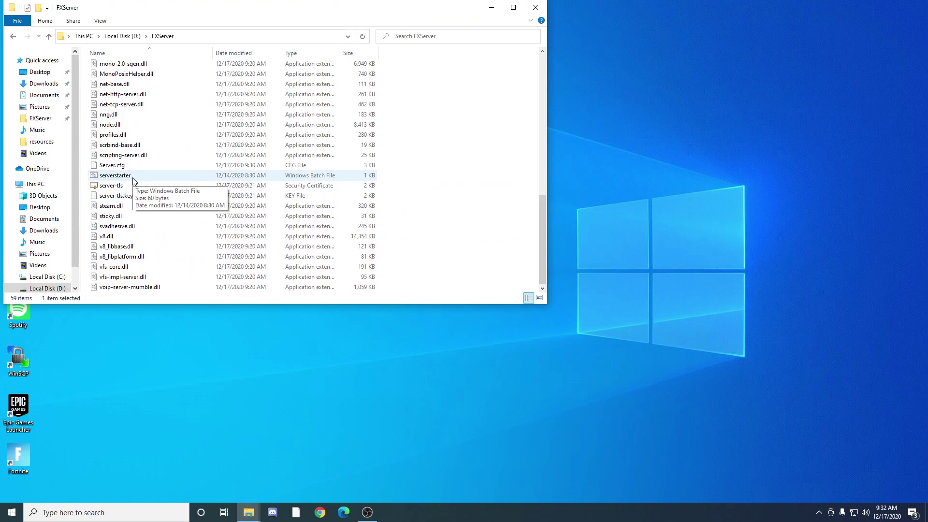
double_click(116, 175)
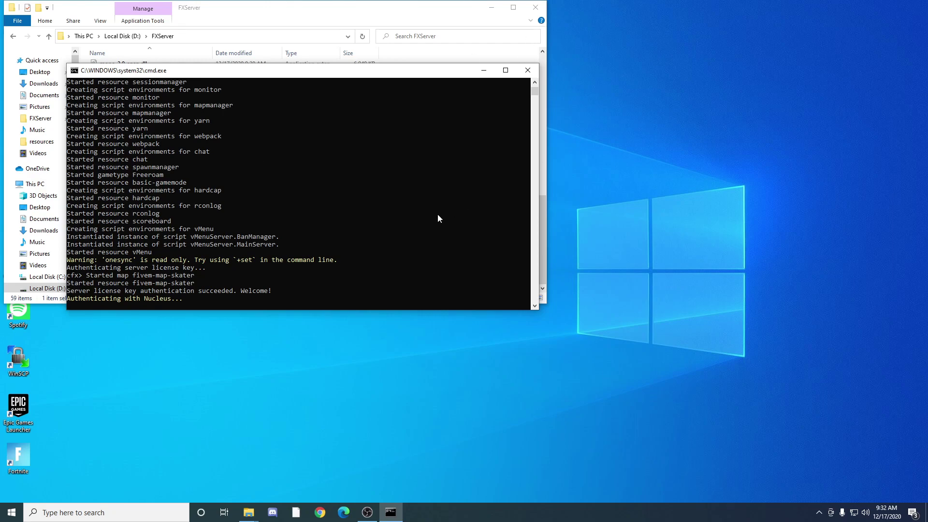
Clear the server console and folder windows out of the way and launch FiveM from the desktop's FiveM folder.
click(485, 70)
click(536, 7)
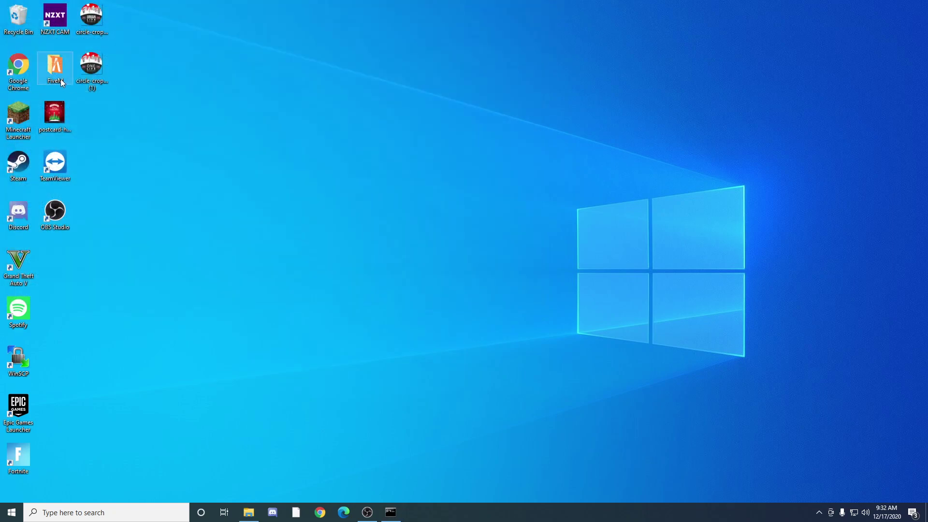
double_click(62, 83)
double_click(482, 180)
click(917, 110)
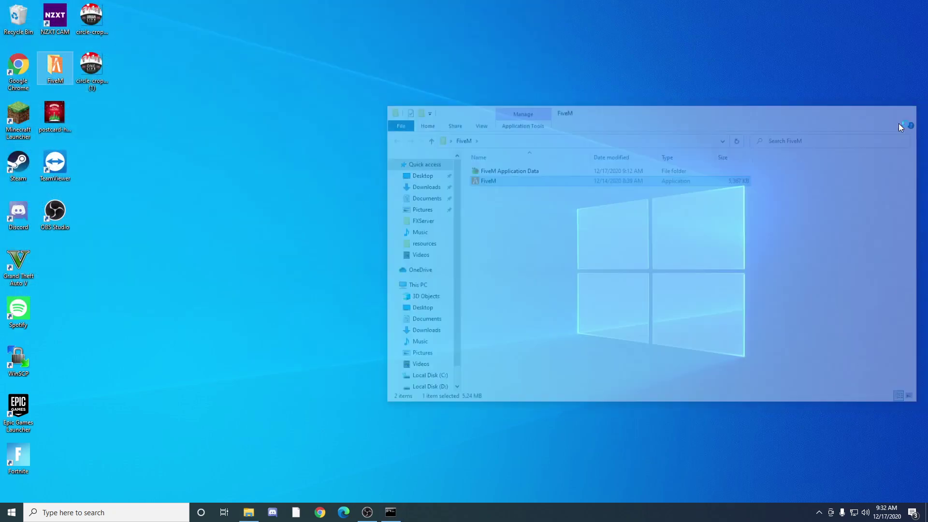
click(397, 512)
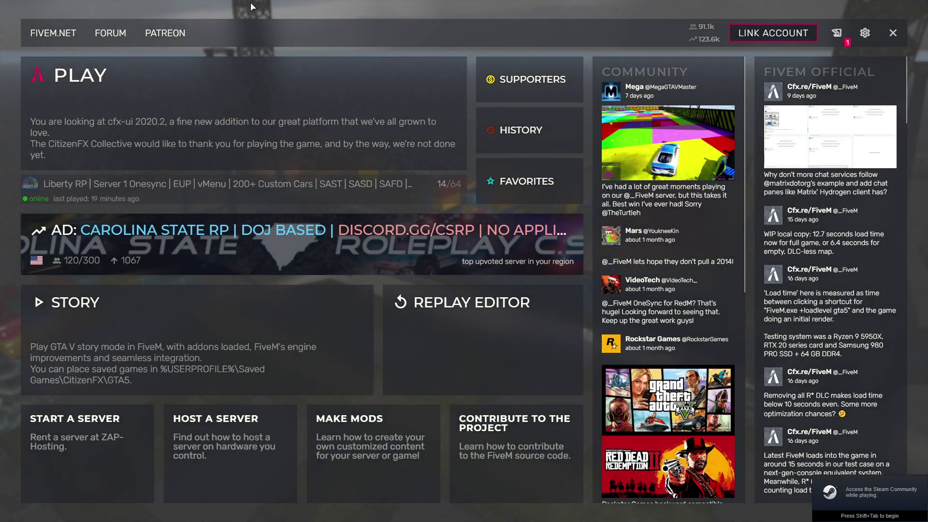
Join the local server from the FiveM console with "connect localhost".
key(F8)
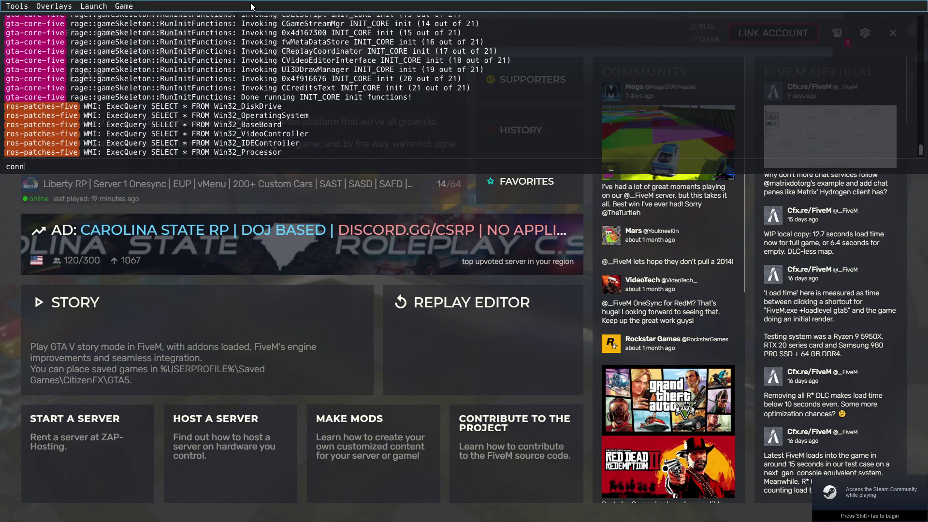
text(connect localhost)
key(Return)
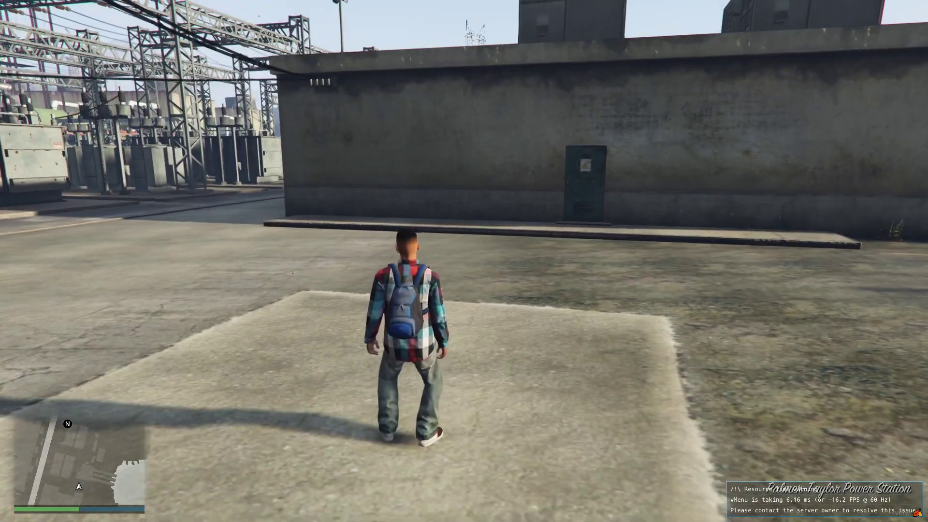
Open vMenu in the game, view the player's options under Online Players and return to the main menu.
key(w)
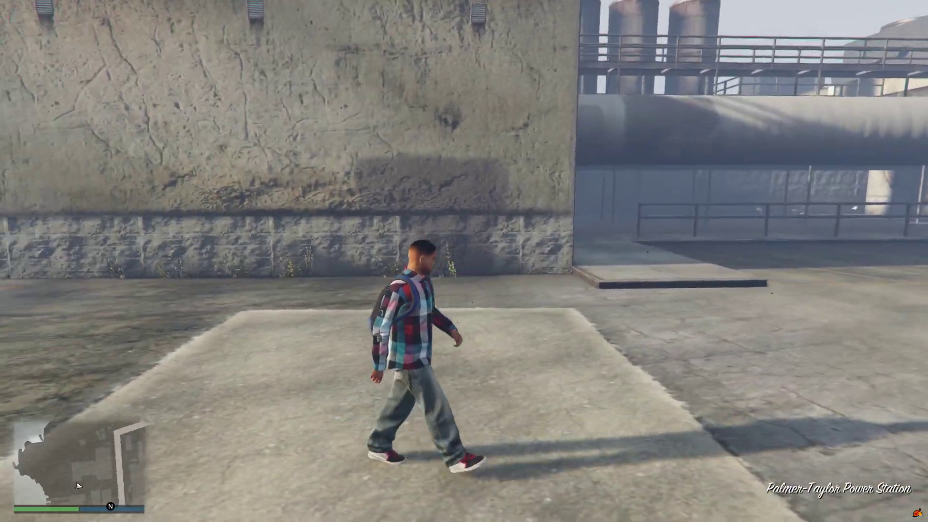
key(m)
key(w)
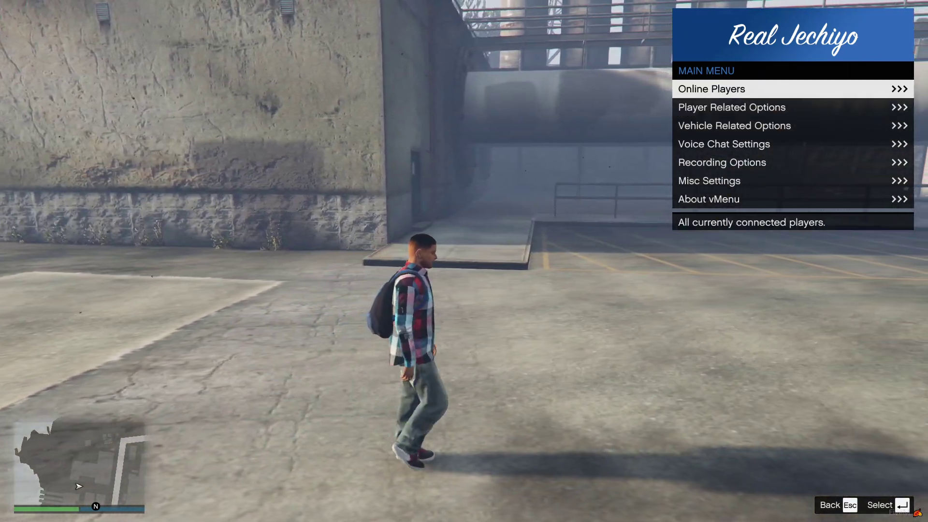
key(Return)
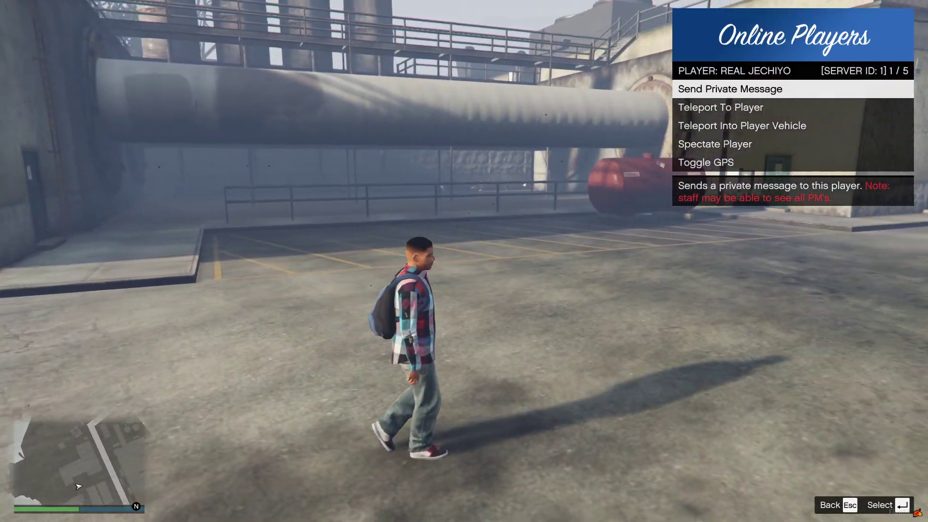
key(w)
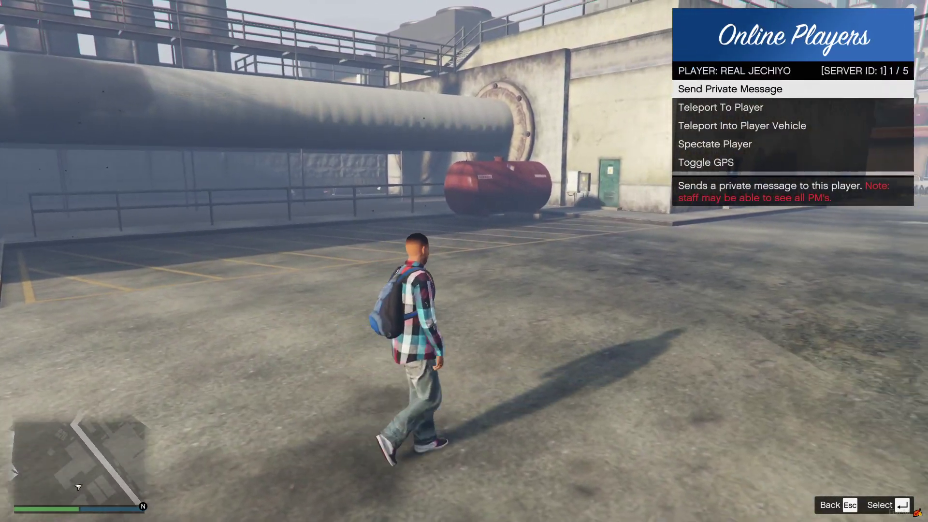
key(Escape)
key(Escape)
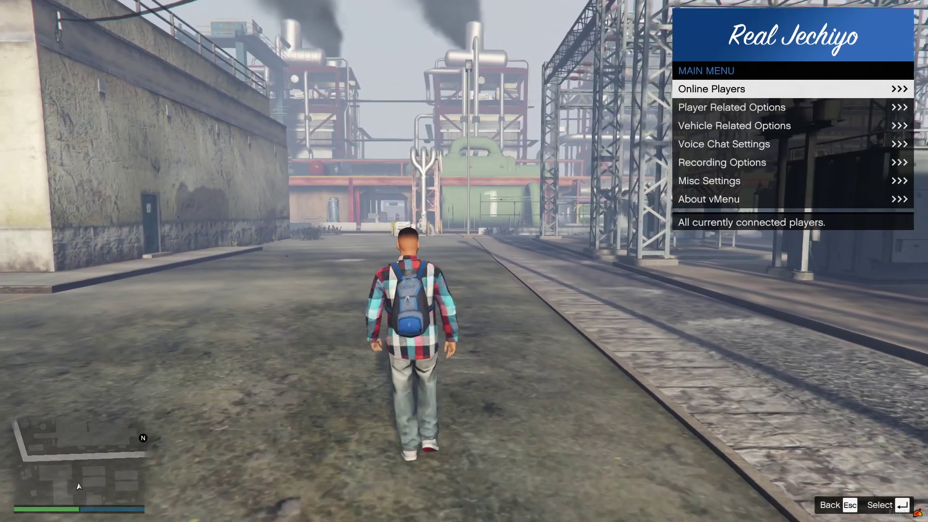
Spawn the Asea from the Sedans category of vMenu's Vehicle Spawner.
key(Down)
key(Down)
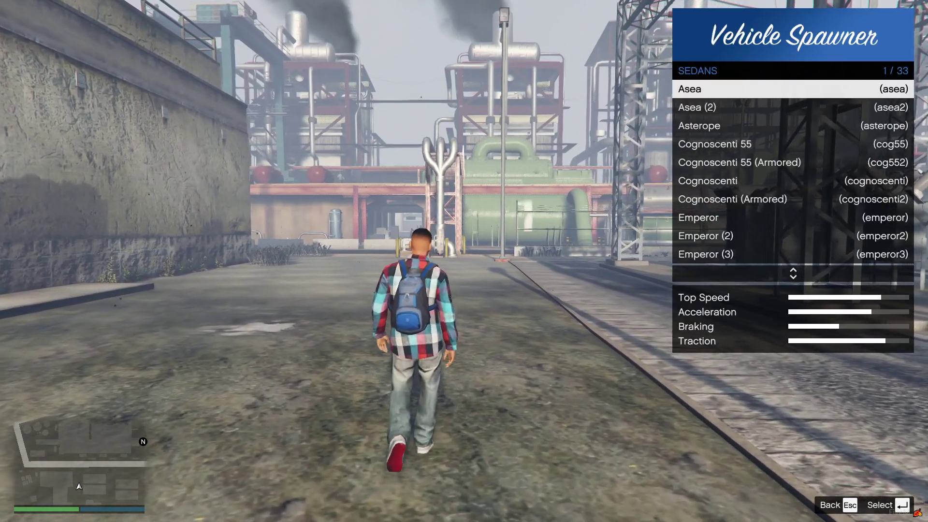
key(Return)
Send "/dv" in the game chat, then return to vMenu's main menu and get out of the spawned car.
key(t)
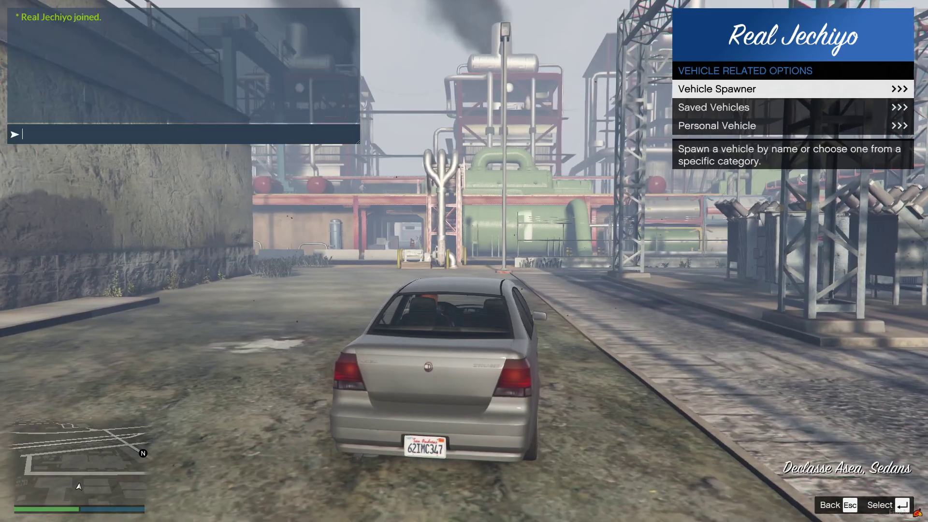
key(Escape)
key(f)
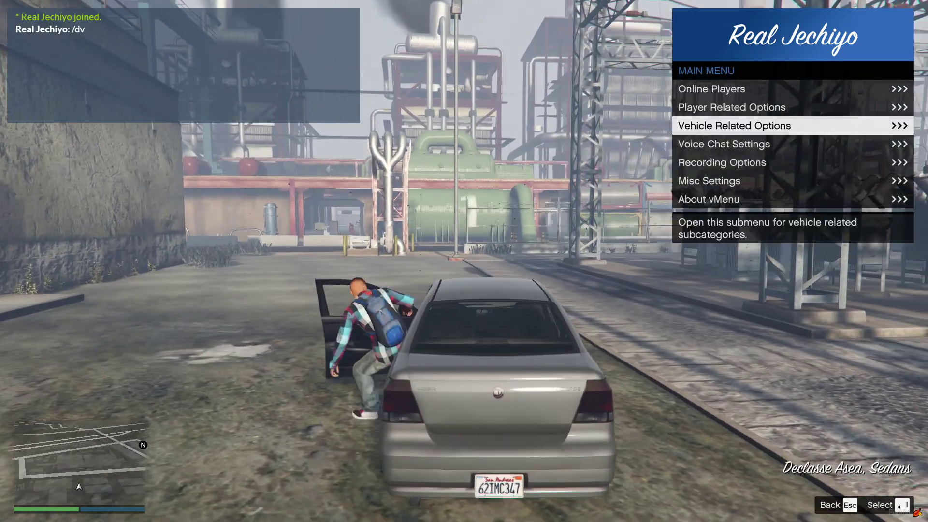
Set the voice chat proximity to 10 m in Voice Chat Settings and return to vMenu's main menu.
key(Down)
key(Return)
key(Down)
key(Down)
key(w)
key(Right)
key(Escape)
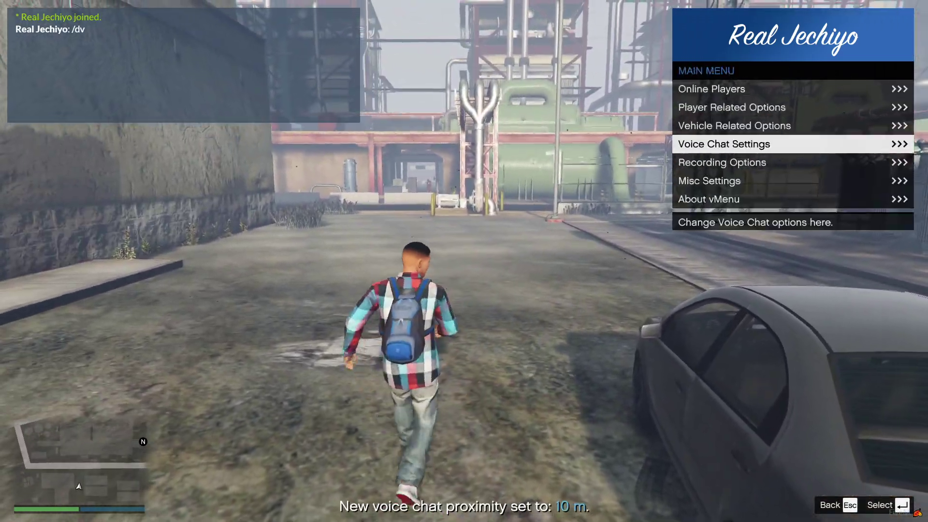
View the Misc Settings and their Teleport Options, then close vMenu and turn the character around.
key(Down)
key(Down)
key(Return)
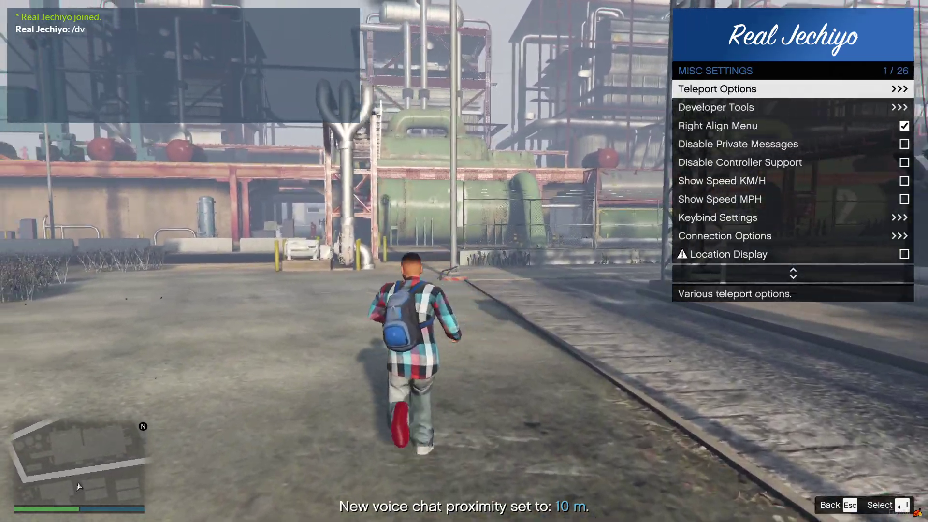
key(Return)
key(Escape)
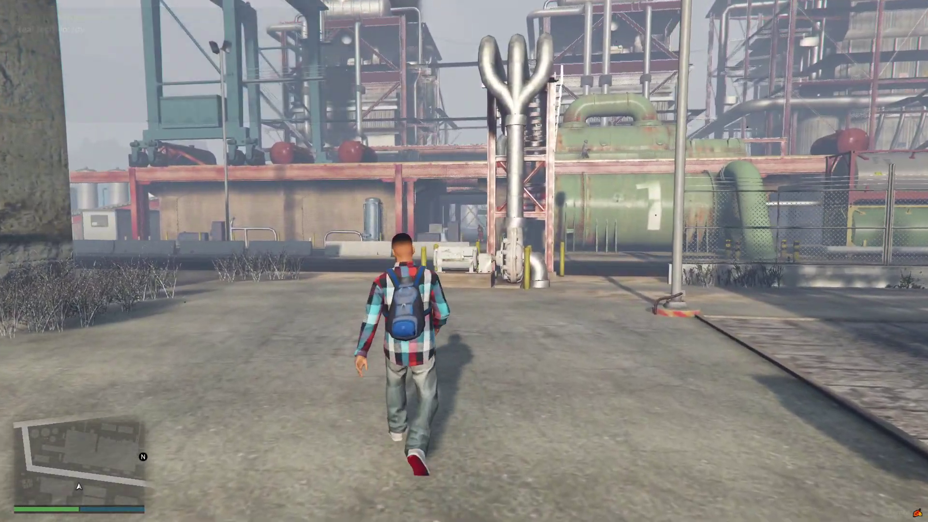
key(Escape)
key(s)
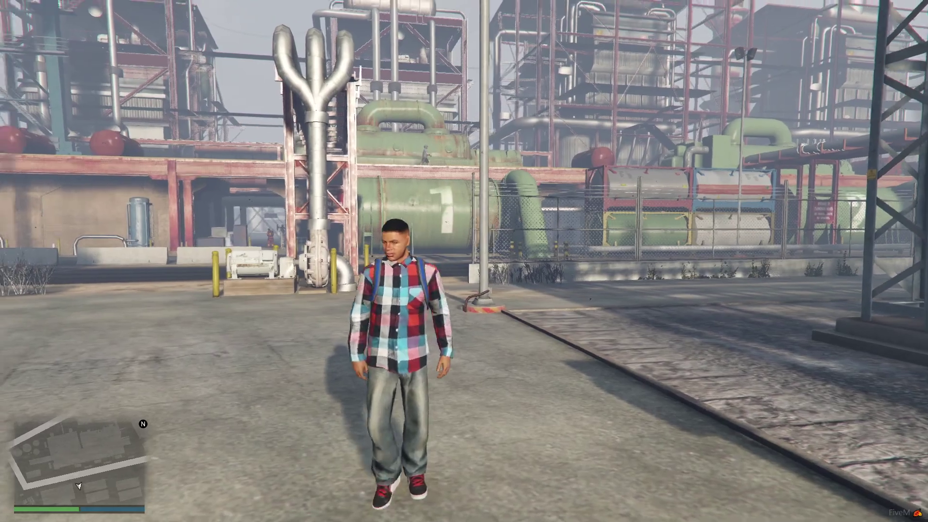